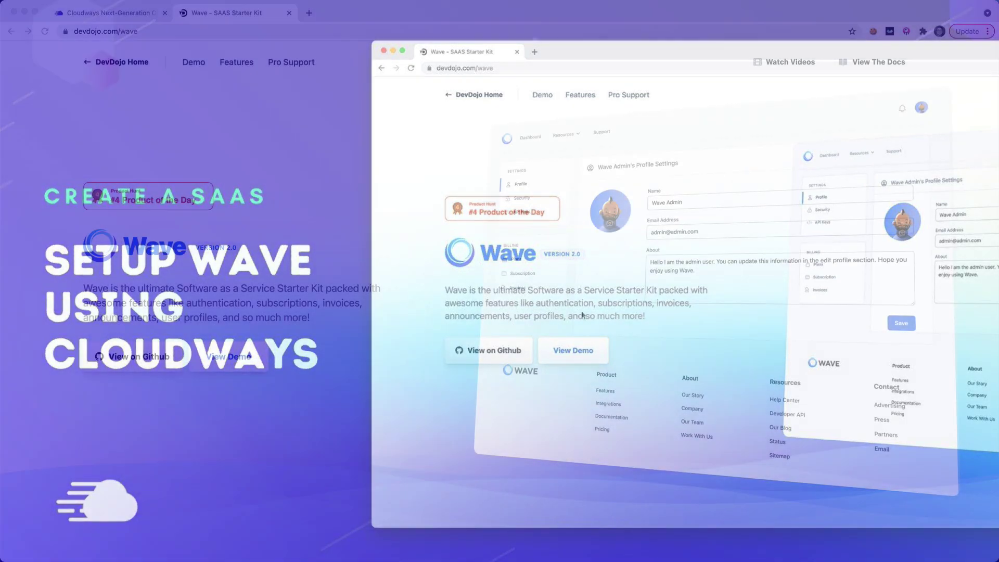
From Mission Control, bring the Safari window showing cloudways.com to full screen.
key(ctrl+Up)
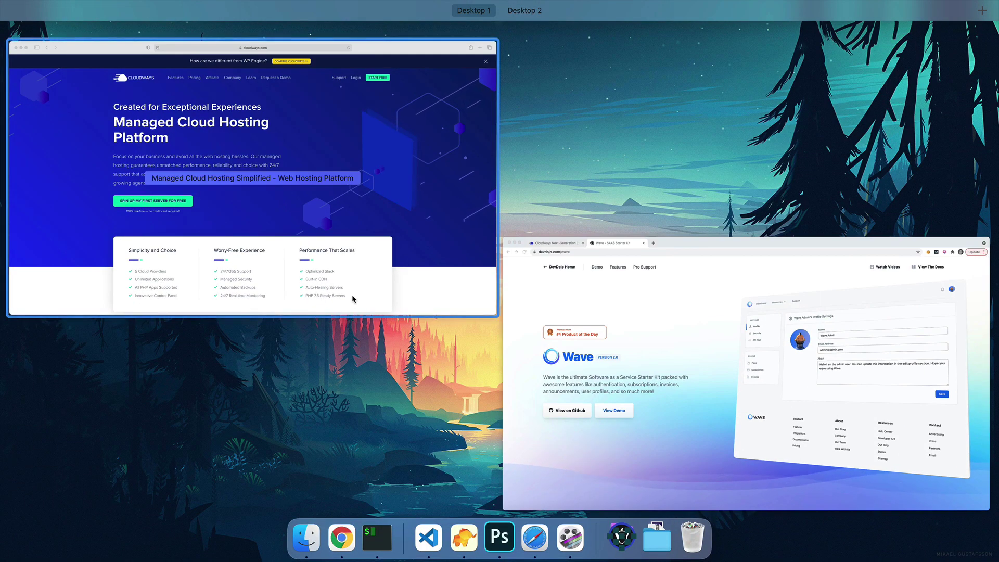
click(352, 295)
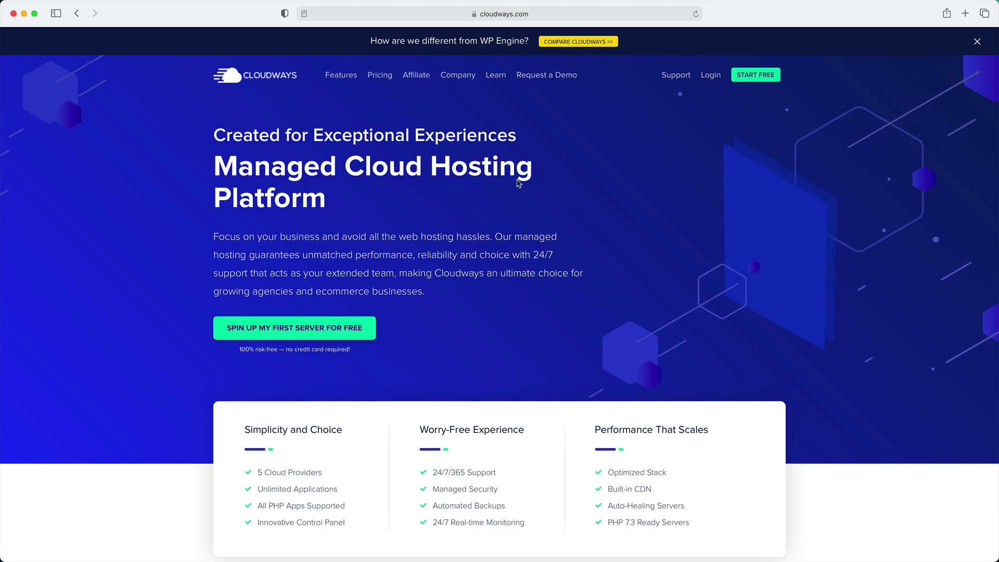
Open the START FREE sign-up form and reveal the empty 'Got a Promo Code?' field.
click(755, 76)
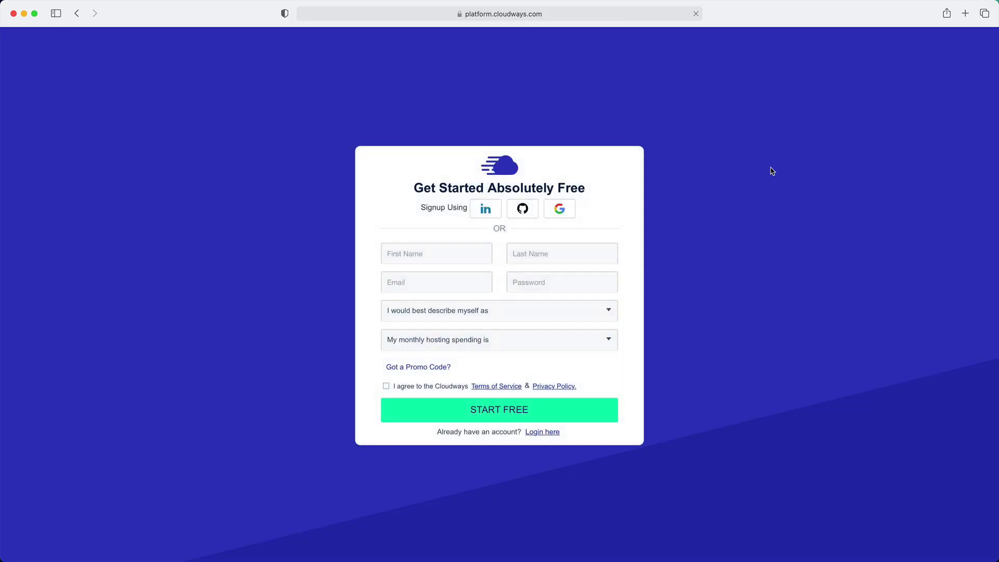
click(445, 368)
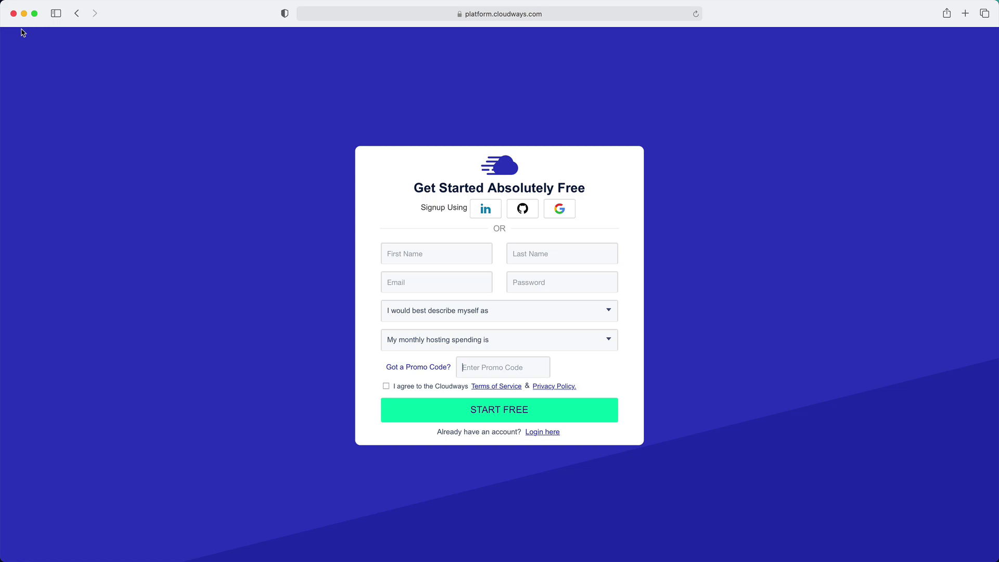
Start a new managed application deployment and choose Laravel Version 8.26.1.
click(14, 14)
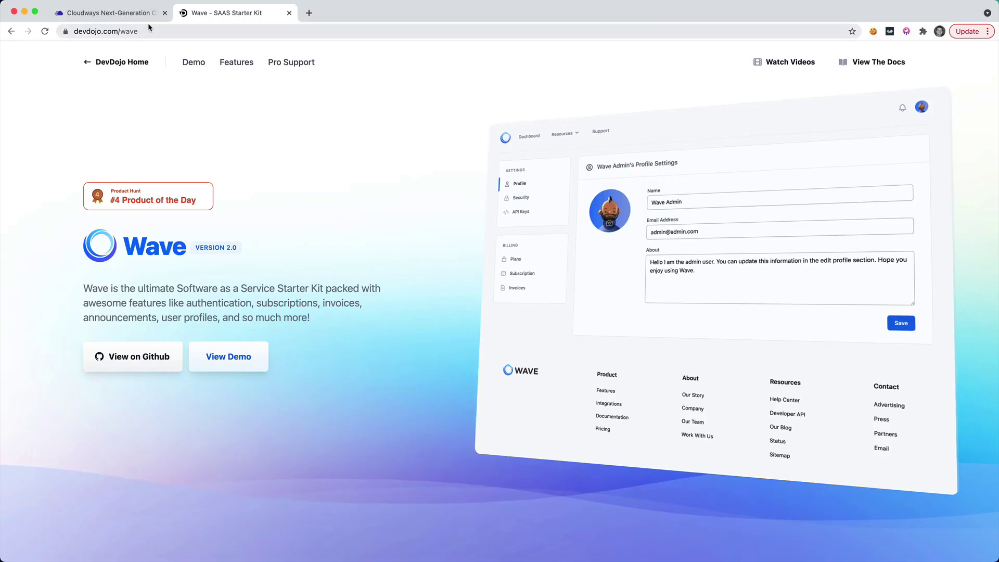
click(135, 13)
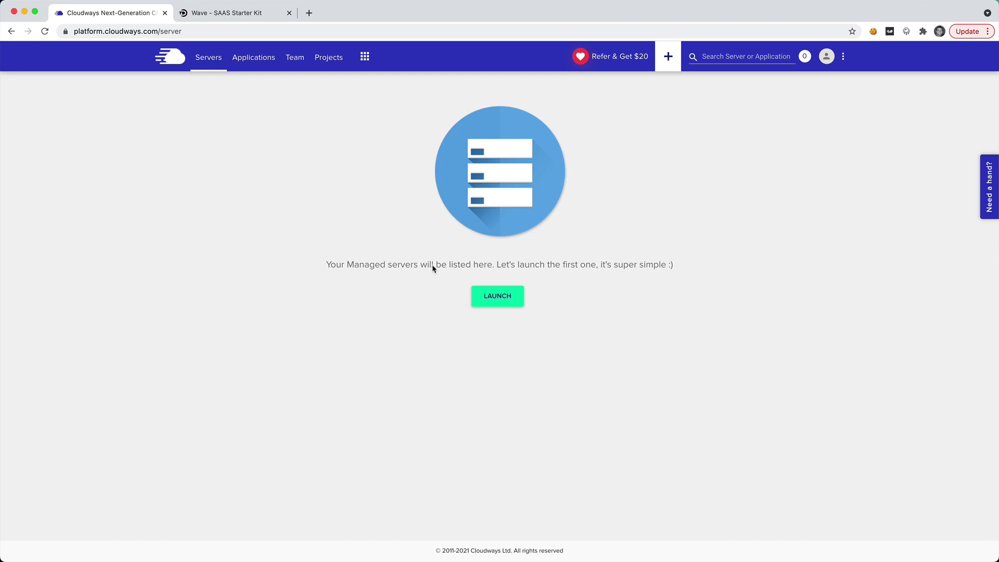
click(507, 305)
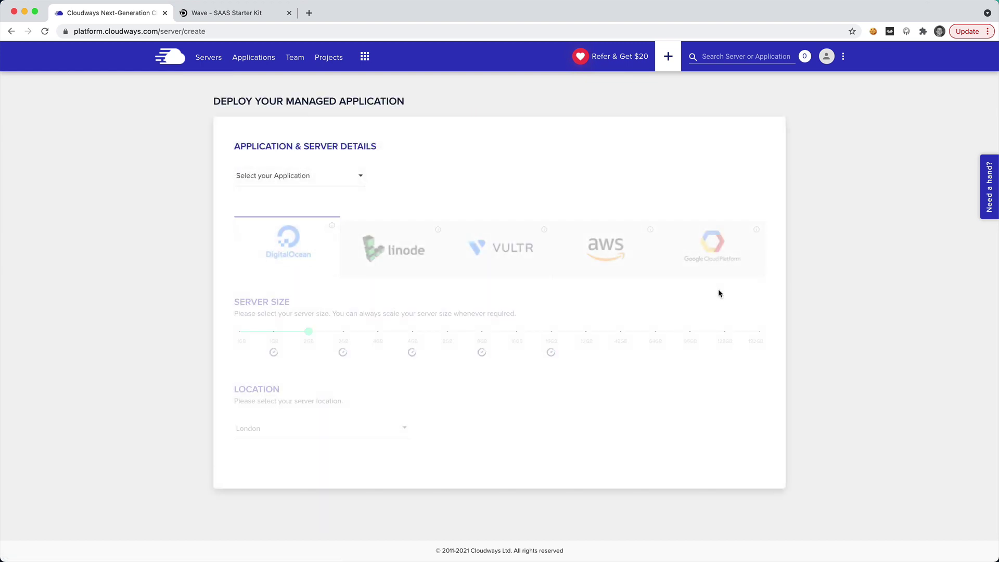
click(306, 175)
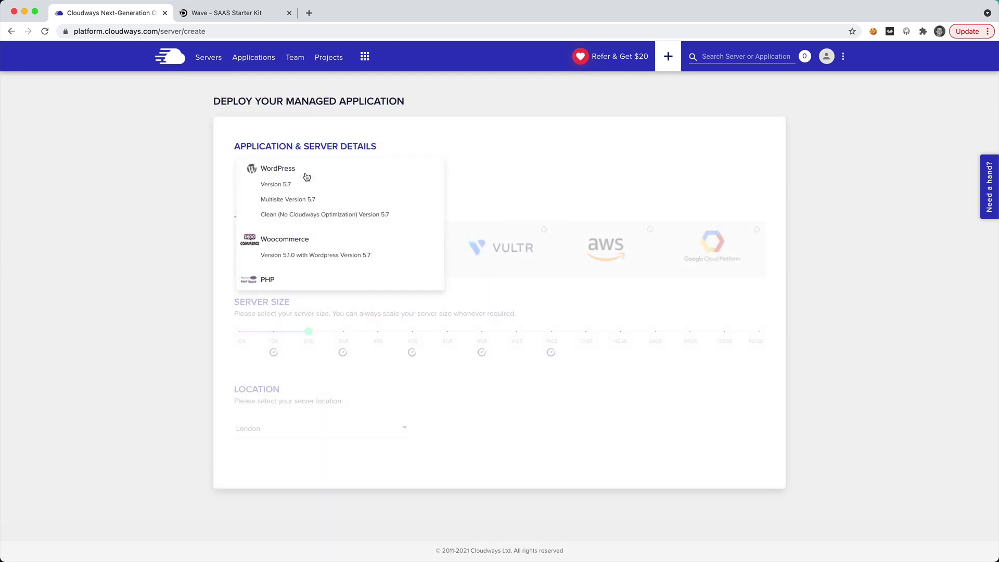
scroll(283, 202, down, 4)
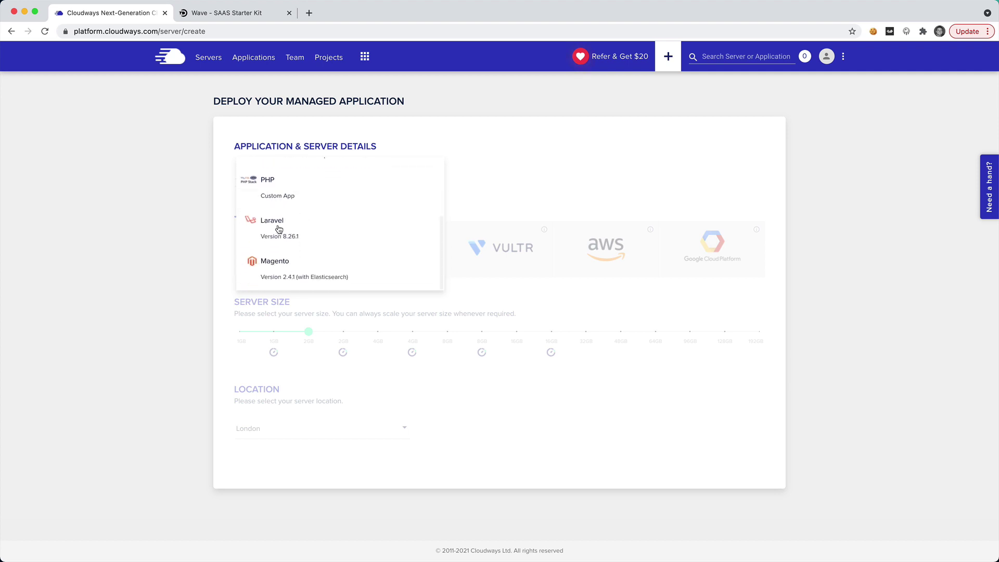
click(282, 237)
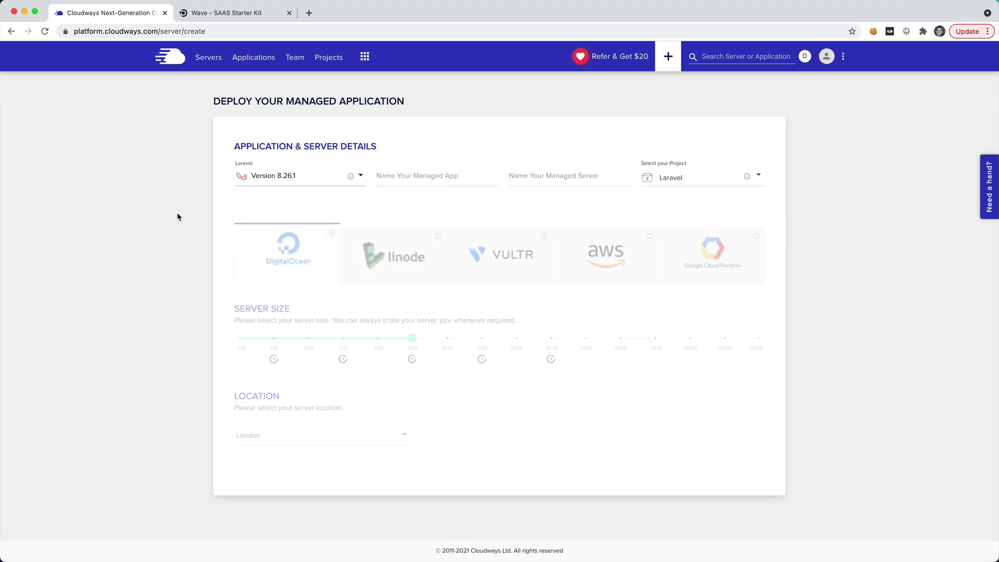
Name the app Wave and the server WaveServer, keeping the Laravel project.
click(394, 173)
click(534, 175)
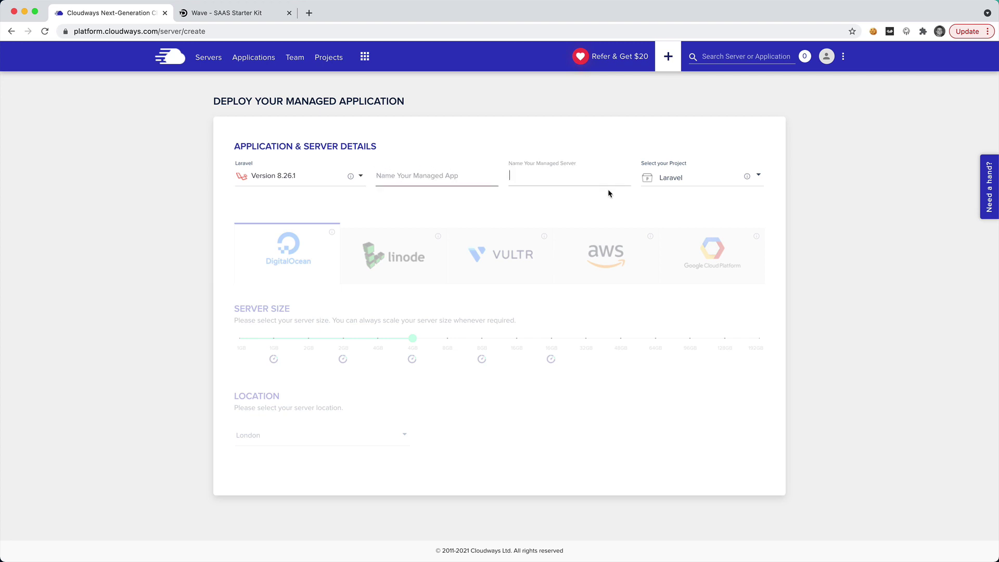
click(476, 174)
text(Wave)
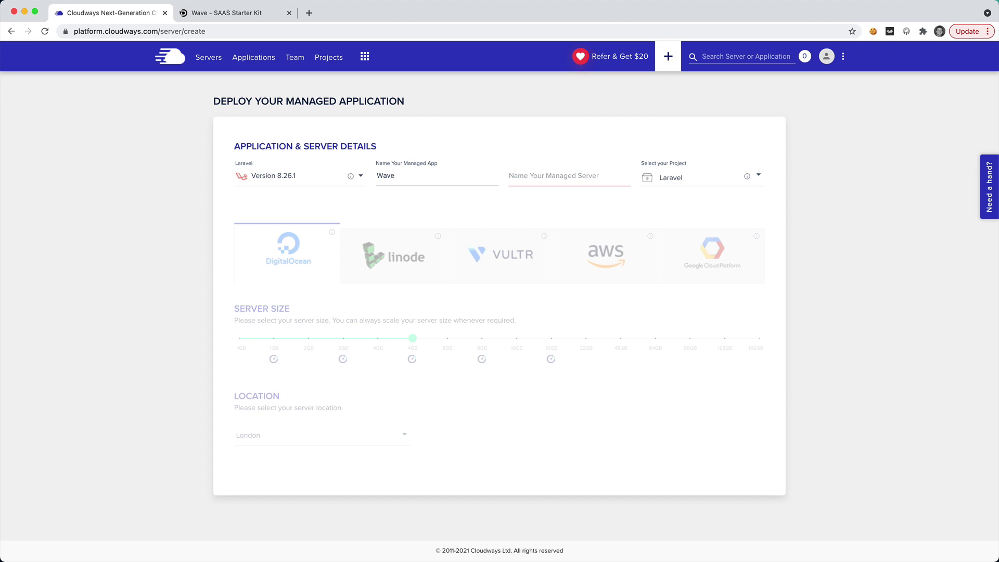
click(541, 175)
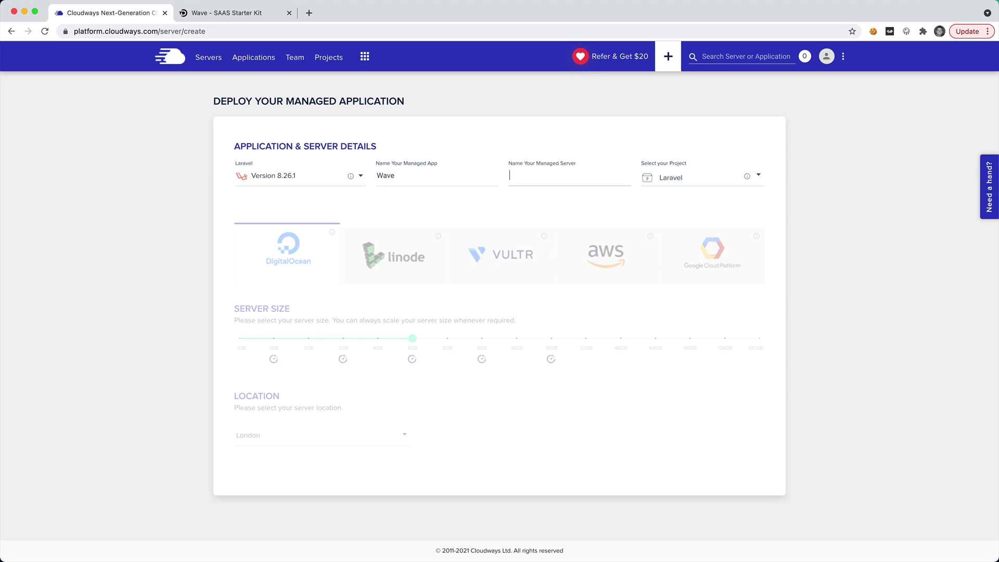
text(WaveServer)
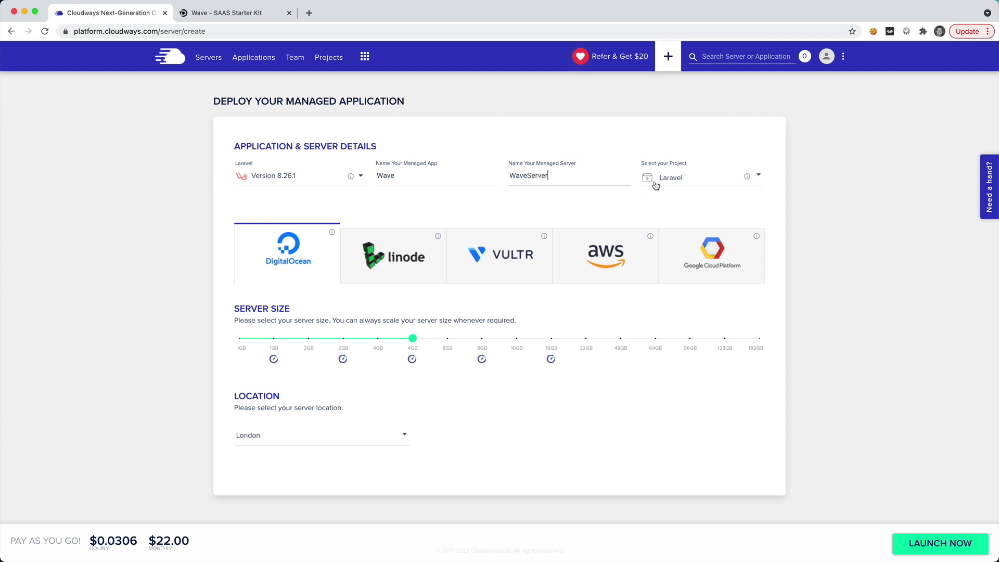
click(709, 177)
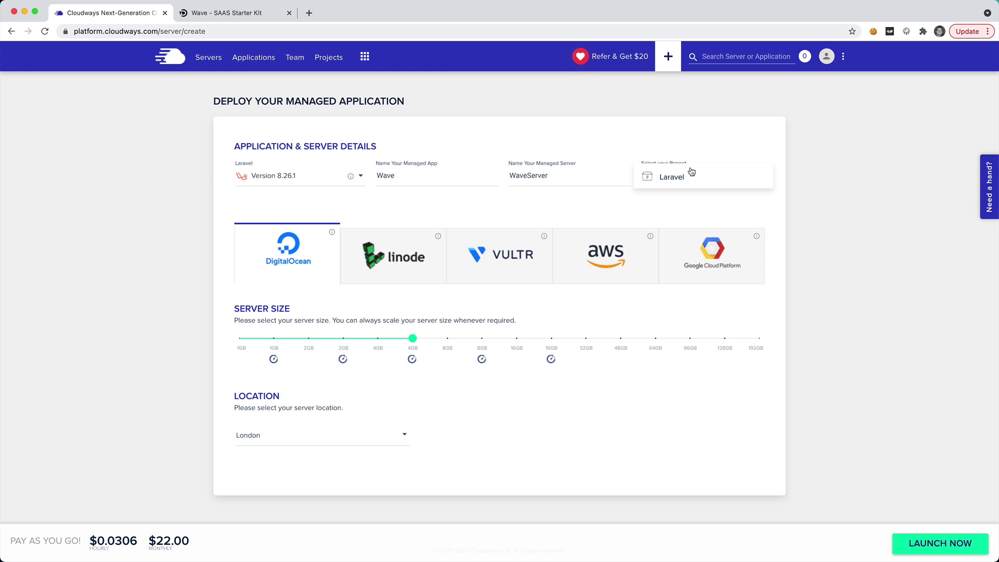
click(686, 140)
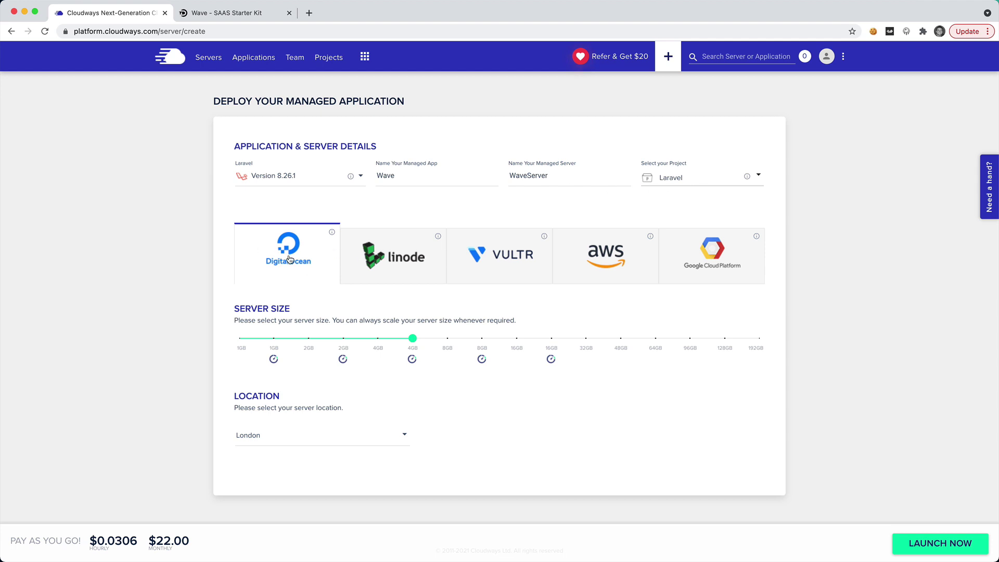
Compare the Linode, Vultr, AWS and Google Cloud provider offerings.
click(397, 260)
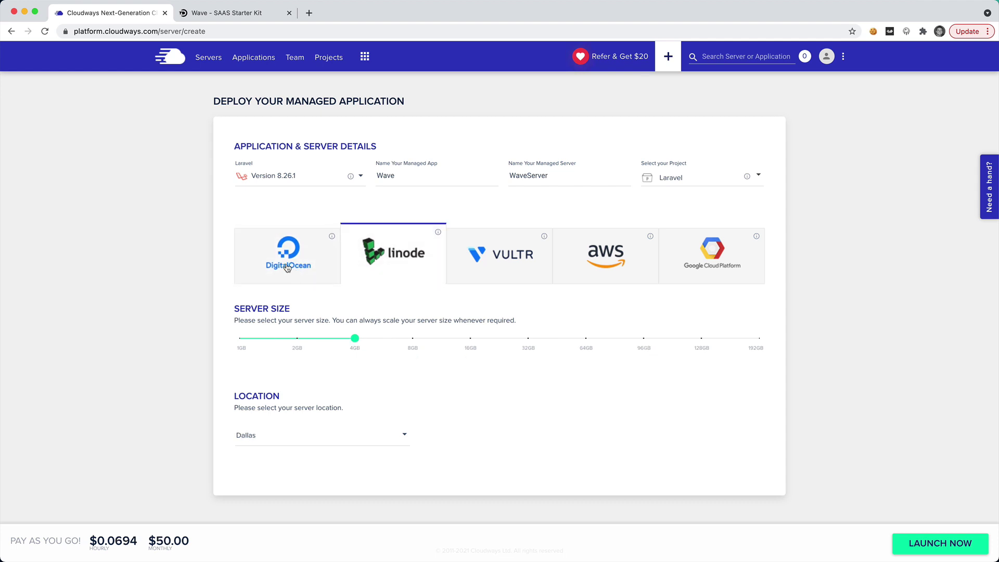
click(297, 274)
click(370, 268)
click(489, 276)
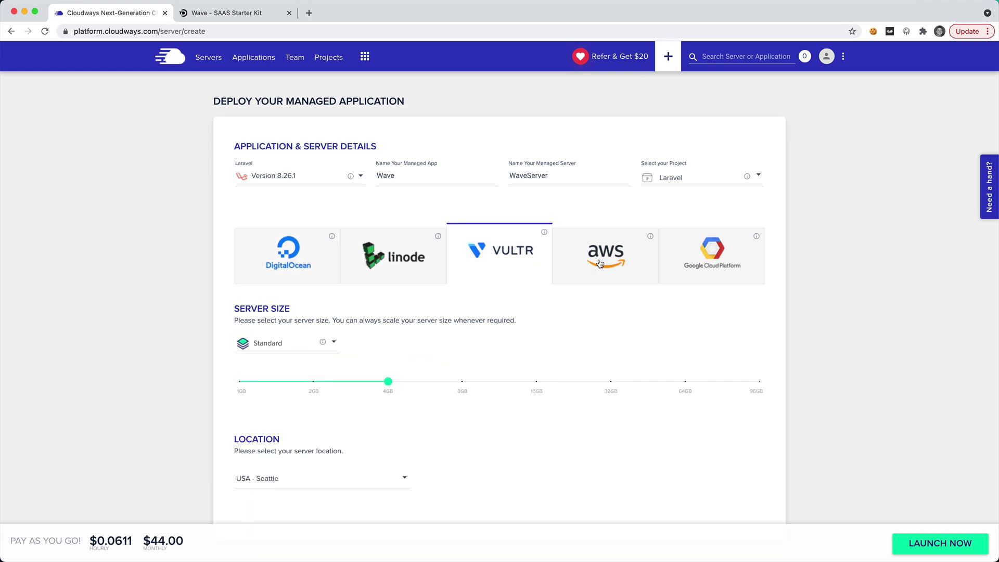
click(604, 264)
click(706, 271)
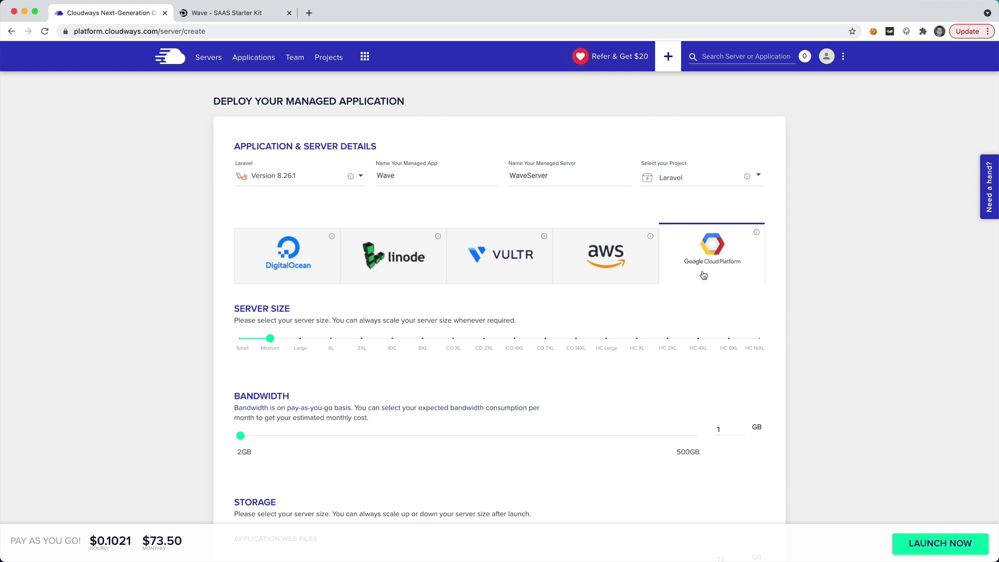
Settle on a DigitalOcean 4GB server located in San Francisco.
click(307, 256)
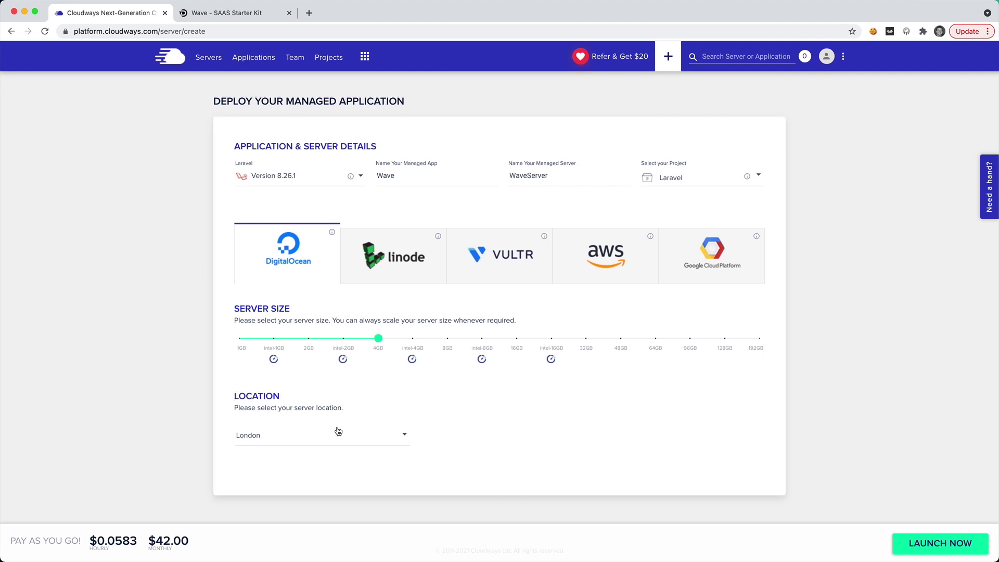
click(368, 438)
click(327, 464)
Launch WaveServer and copy its public IP 143.198.154.126 from the server details.
click(944, 544)
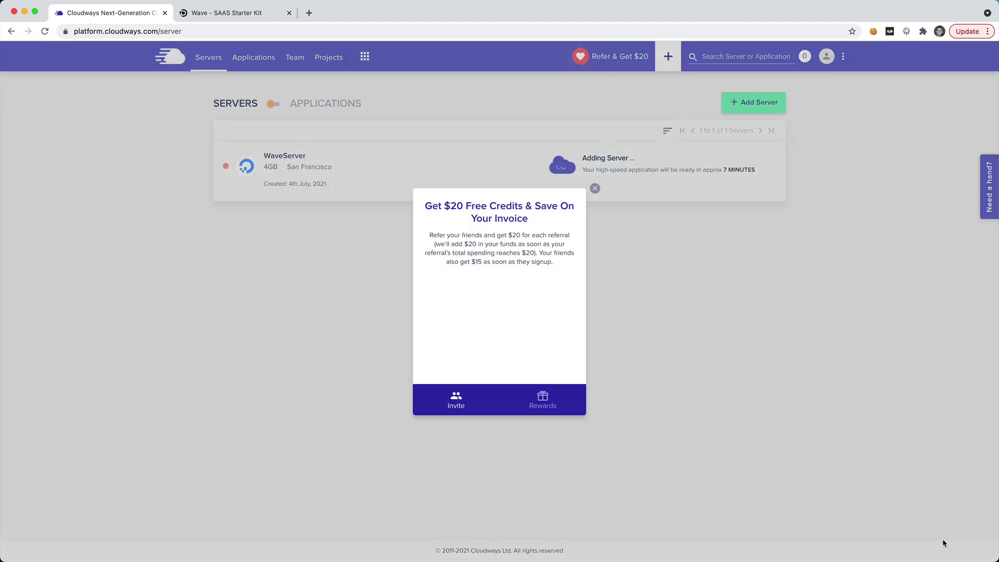
click(594, 189)
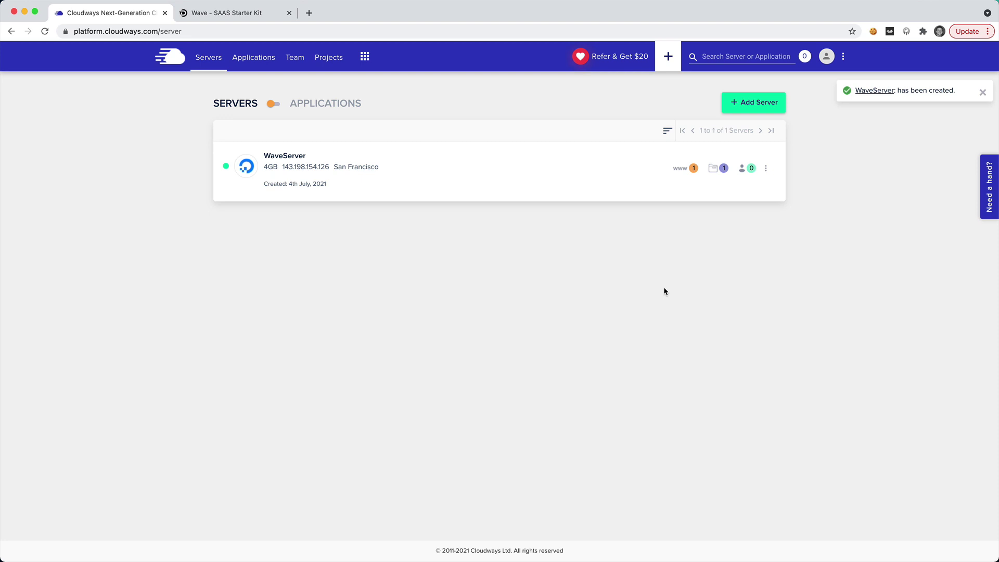
click(285, 162)
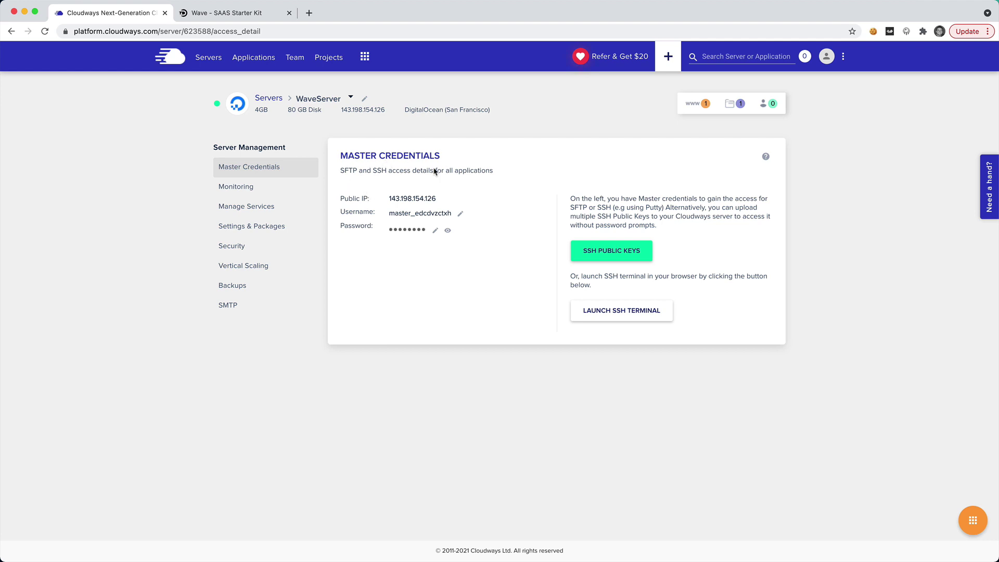
click(427, 199)
Open the Wave application's Deployment Via Git page.
click(260, 62)
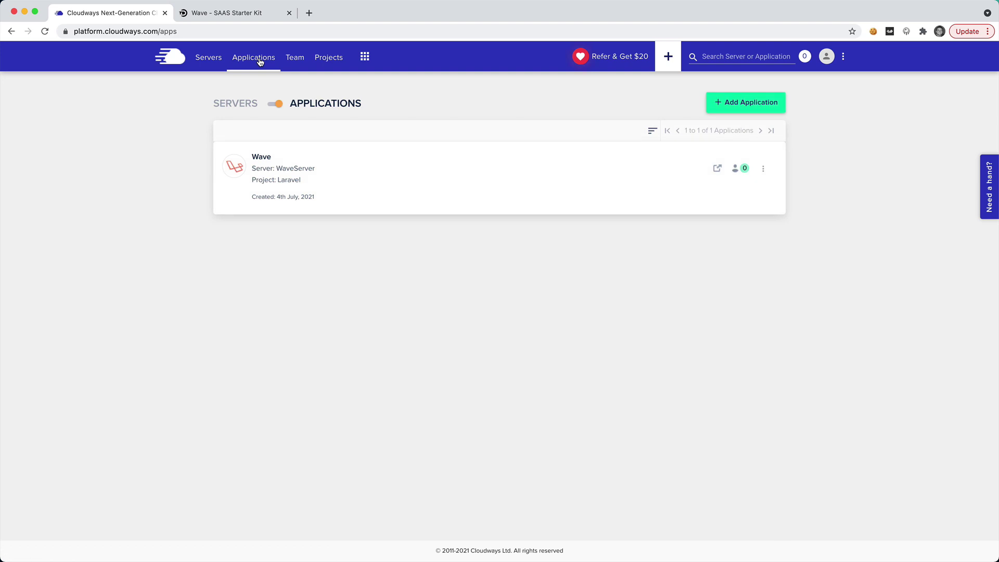
click(263, 157)
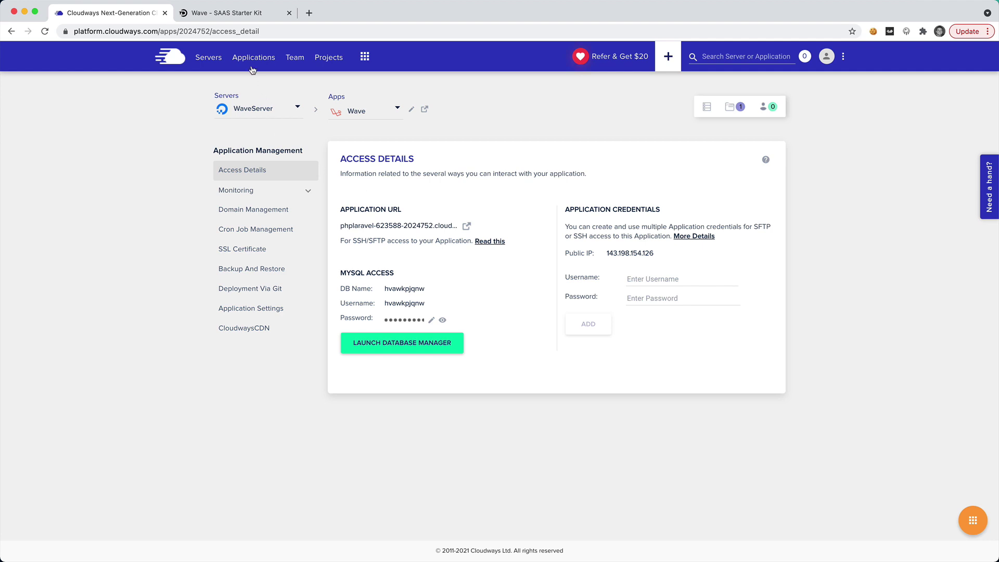
click(252, 291)
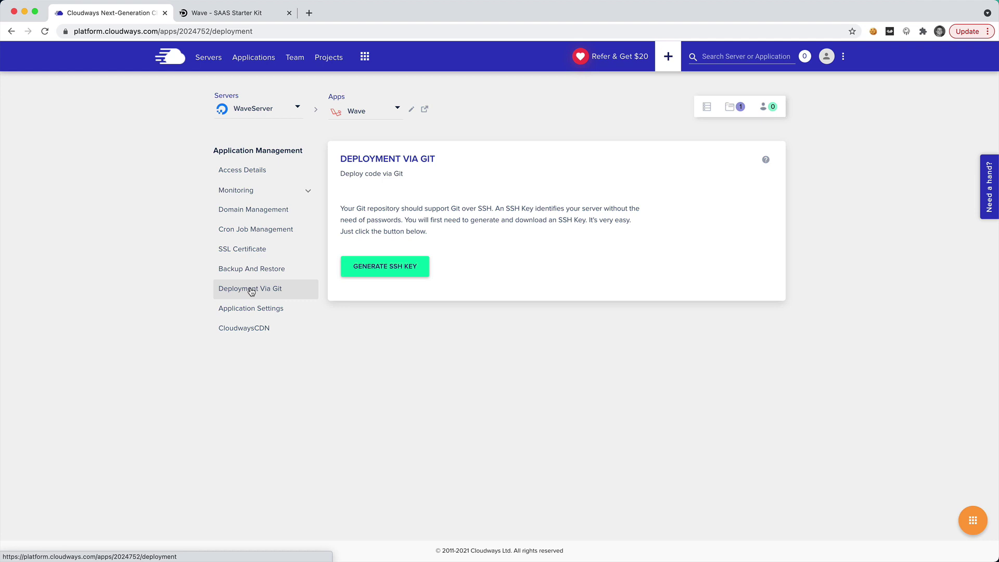
Load the wave starter kit repository on GitHub in a new tab.
click(309, 13)
text(githu)
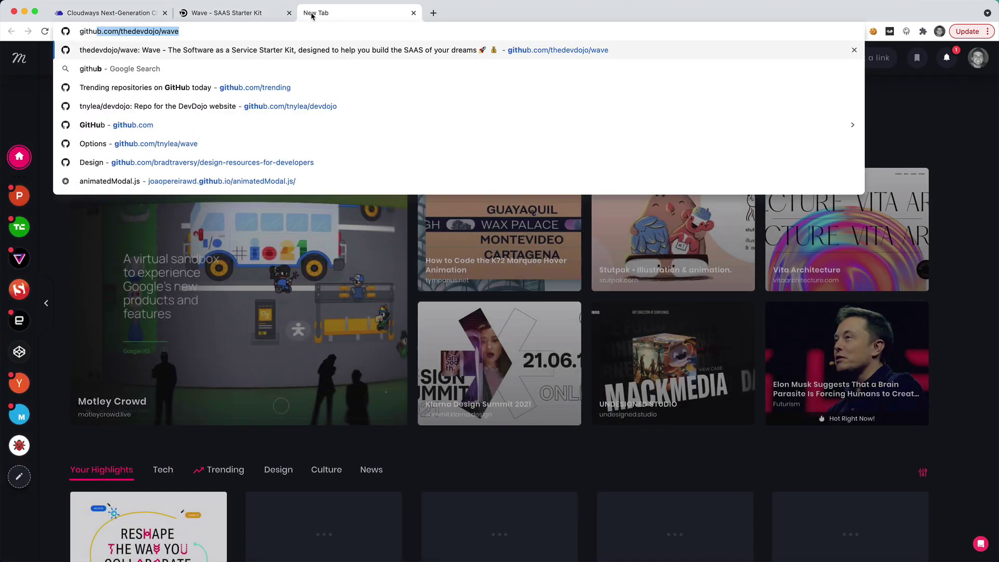
key(Right)
key(Return)
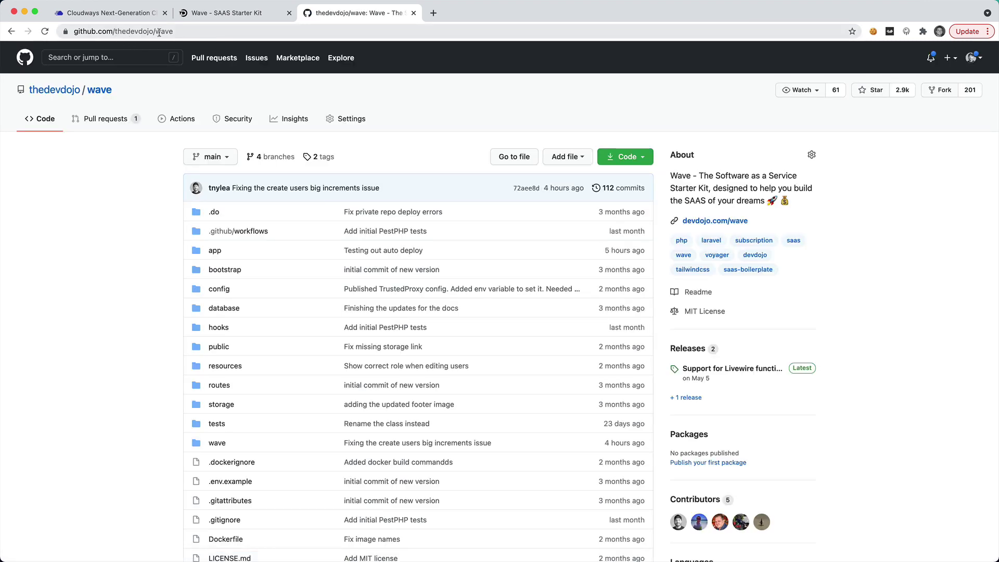
click(232, 15)
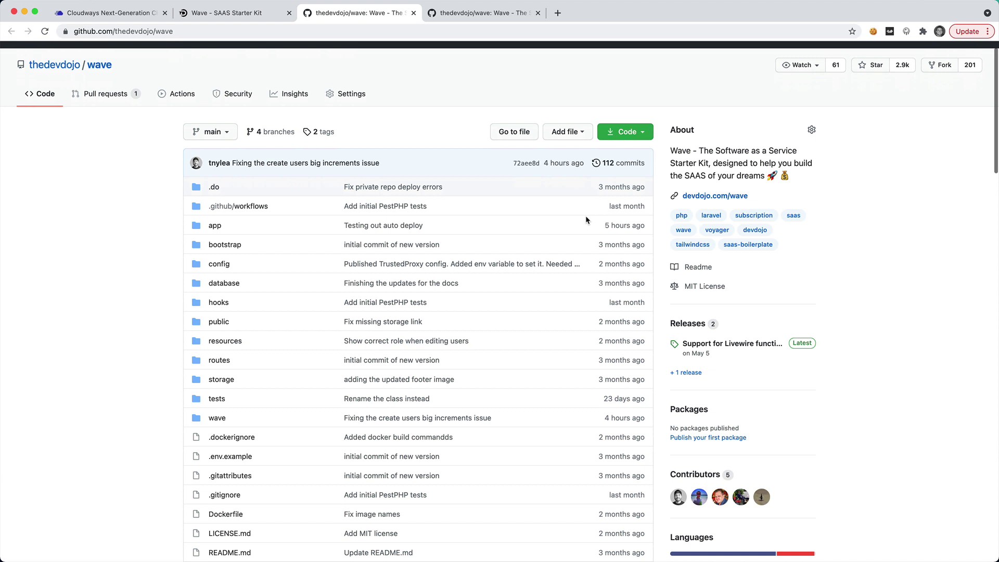
scroll(585, 215, up, 1)
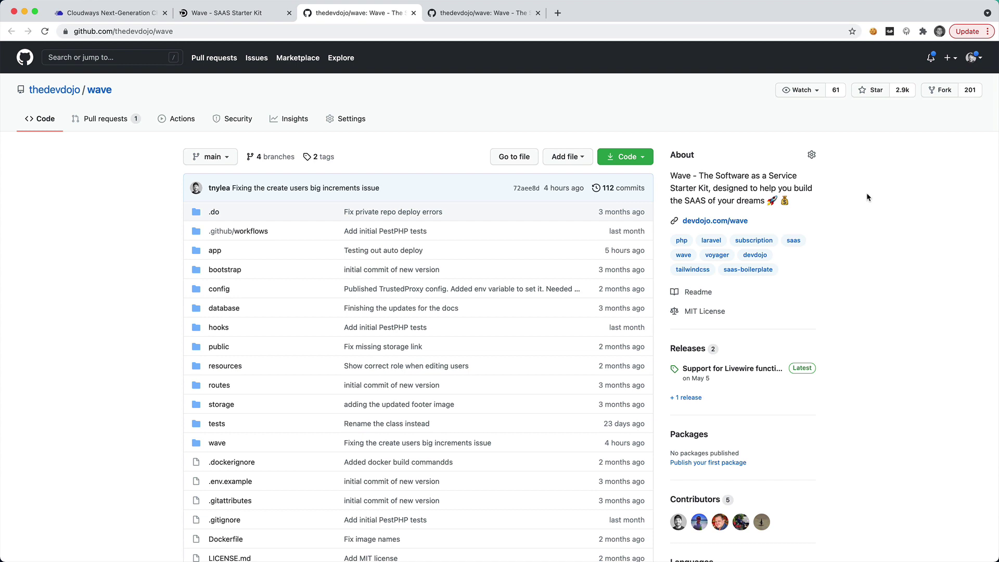
Fork wave into your own account and open the fork's Deploy keys settings.
click(937, 92)
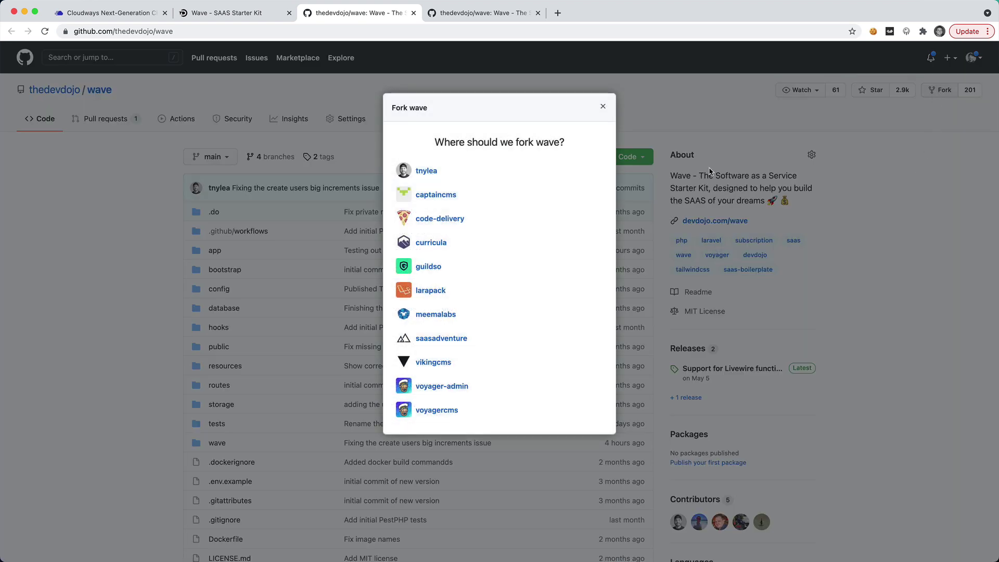
click(431, 172)
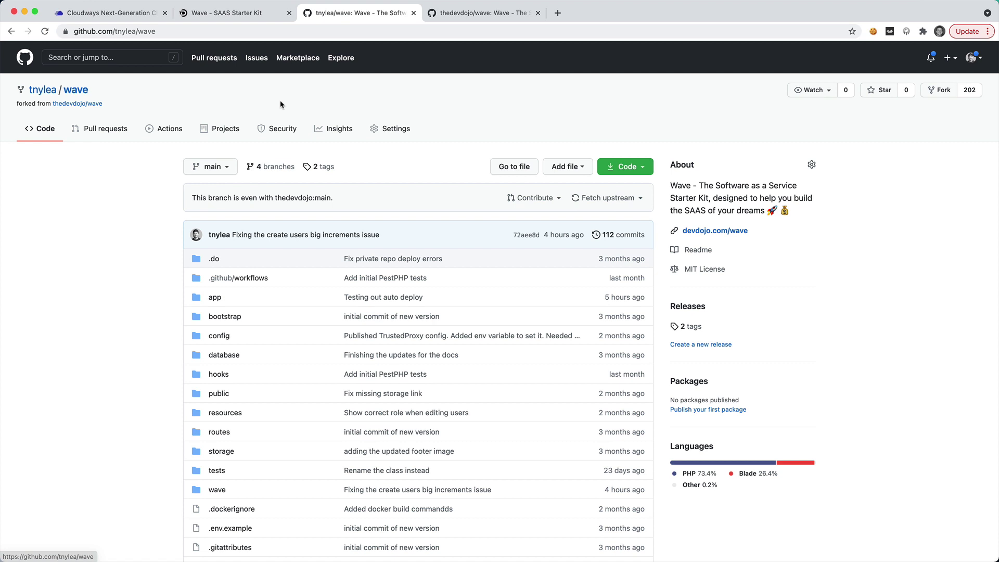
click(400, 130)
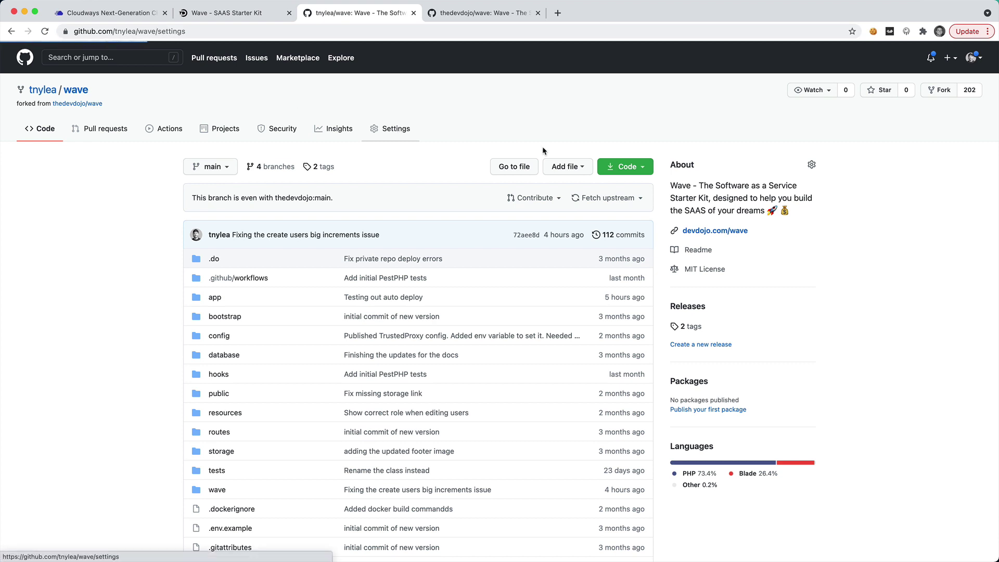
scroll(432, 187, down, 1)
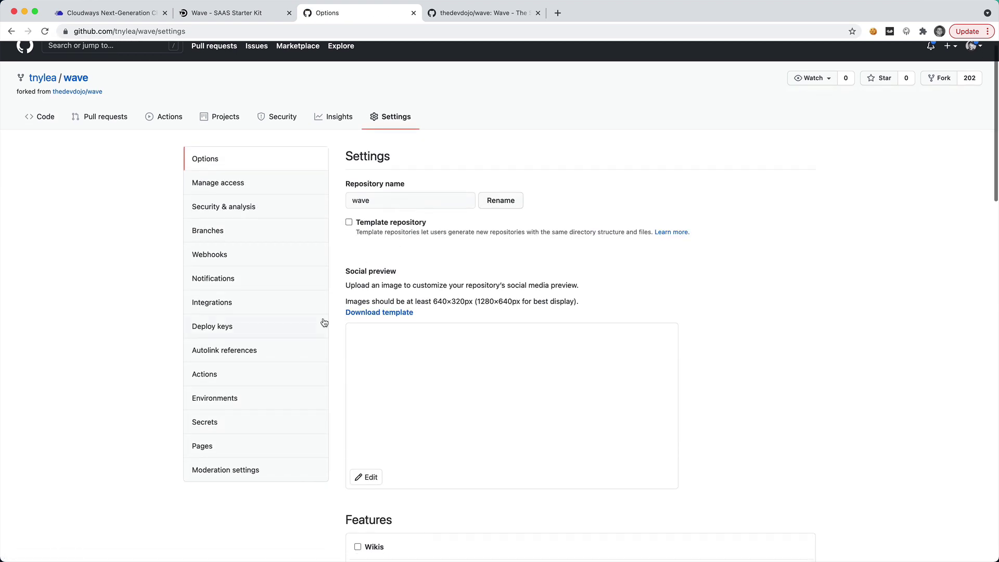
click(230, 327)
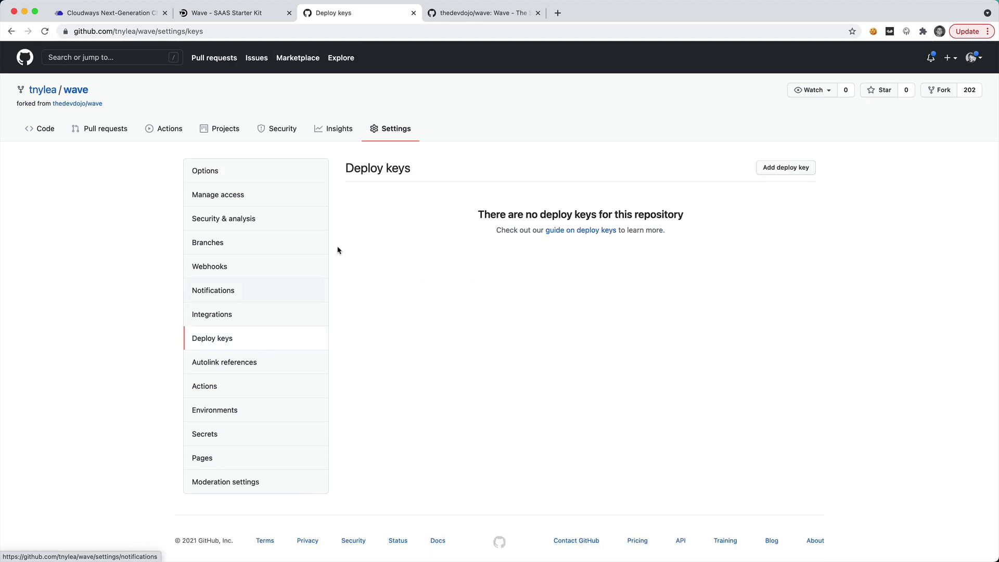
Generate an SSH key on the Wave app's Deployment Via Git page and display its public key.
click(145, 16)
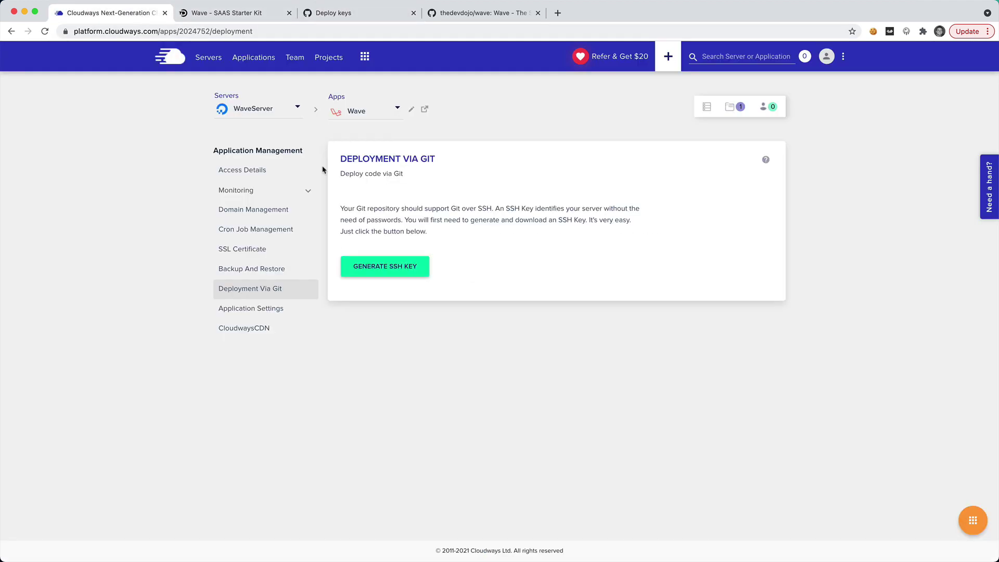
click(406, 272)
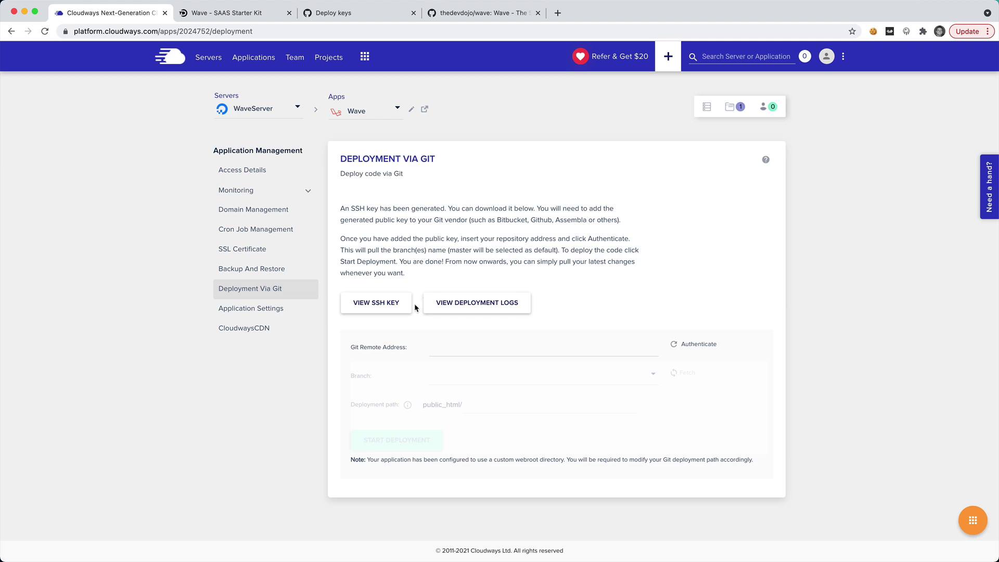
click(385, 306)
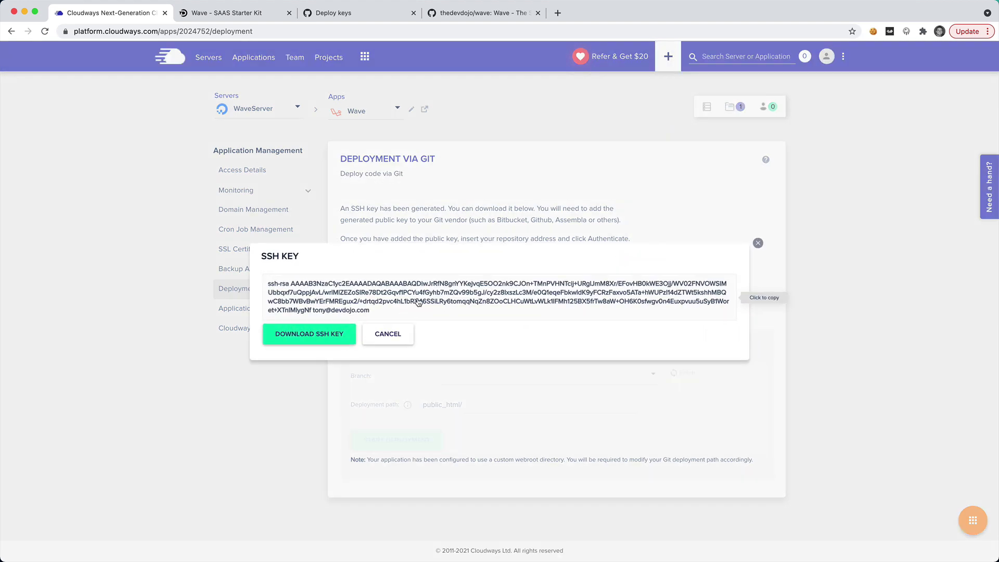
Add the pasted Cloudways public key to the fork as deploy key 'Cloudways Deploy Key'.
click(386, 14)
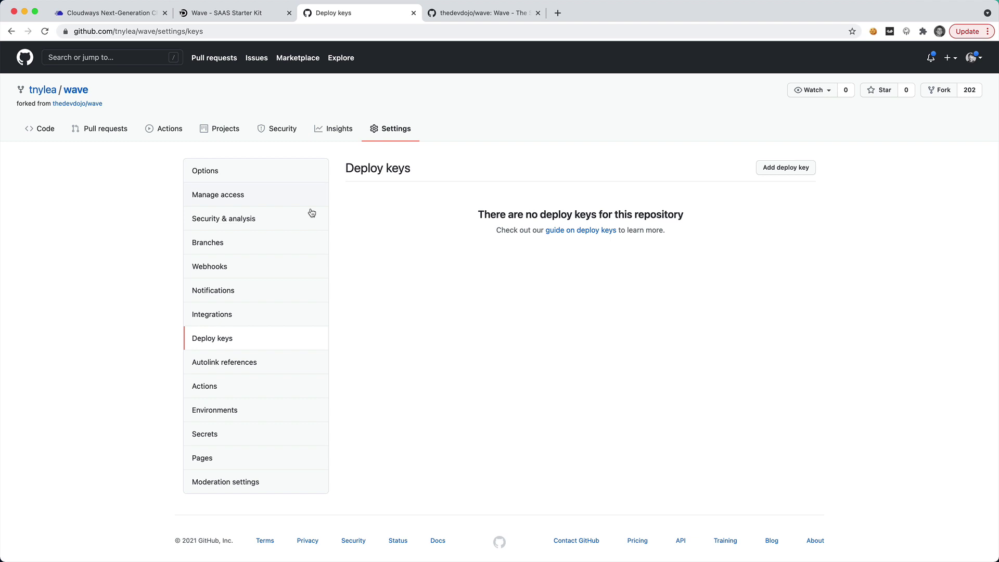
click(783, 168)
click(500, 210)
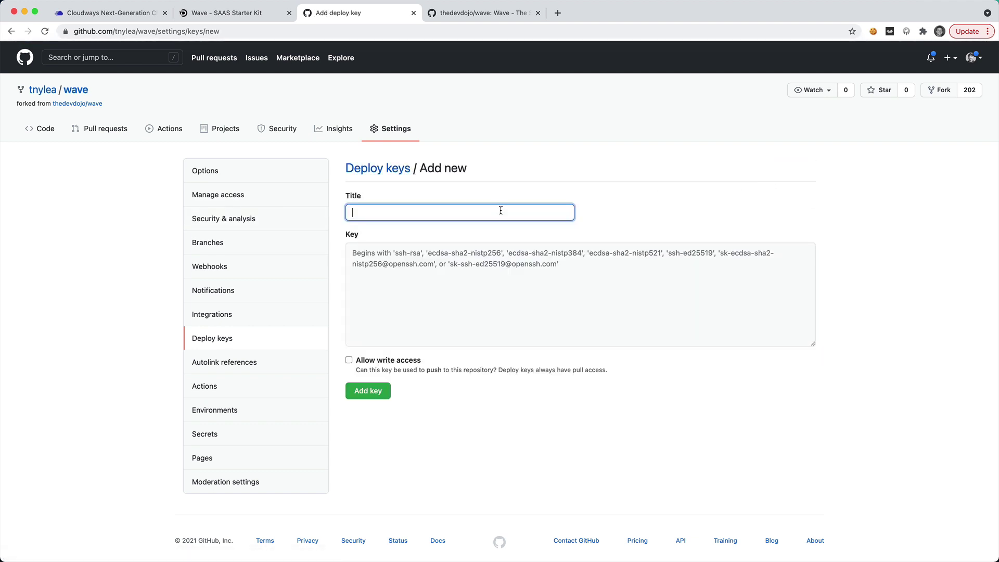
text(Cloudways)
click(528, 243)
key(super+v)
click(380, 396)
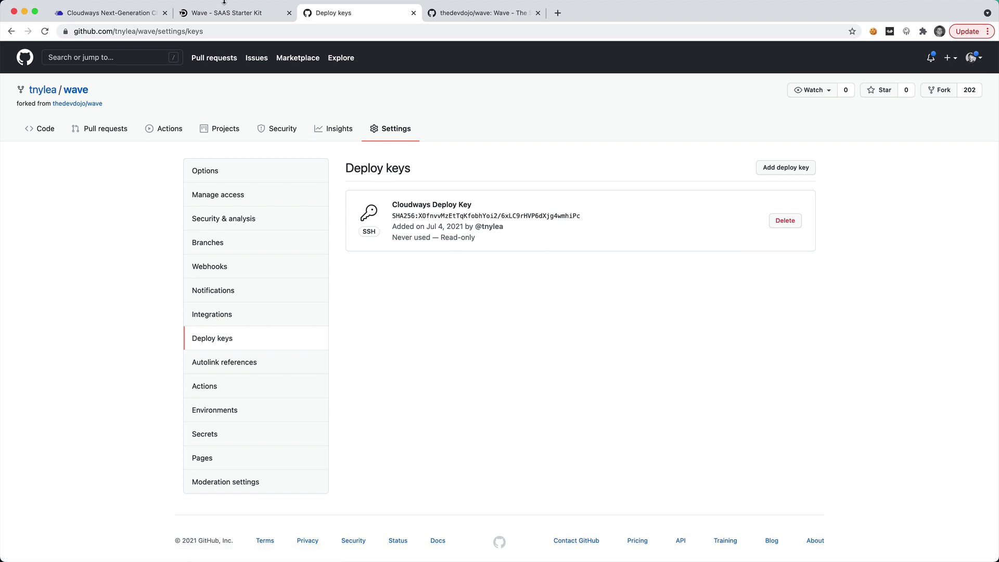
Close the Cloudways SSH key dialog and show the fork's SSH clone address on GitHub.
click(245, 11)
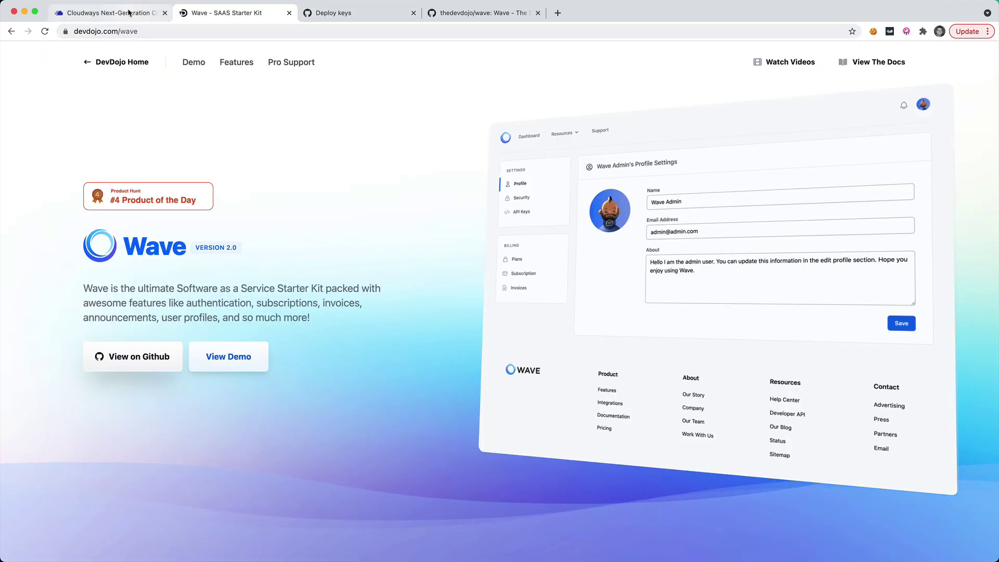
click(115, 13)
click(382, 340)
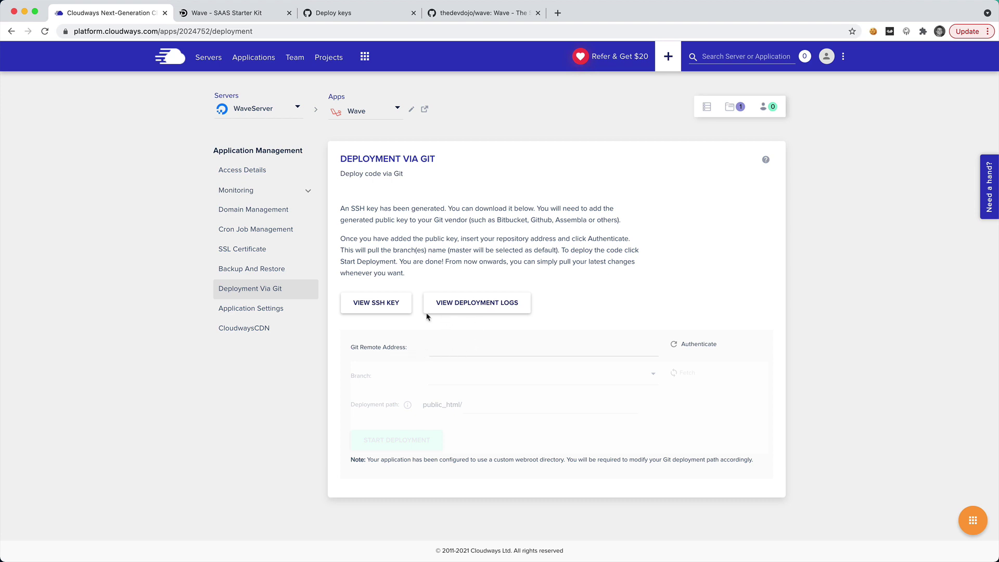
click(436, 347)
click(373, 12)
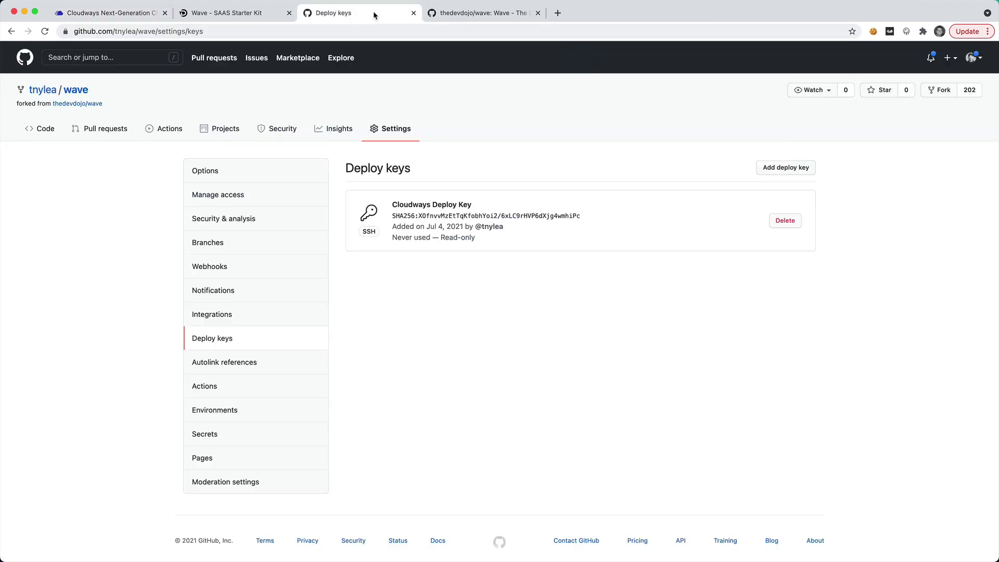
click(75, 90)
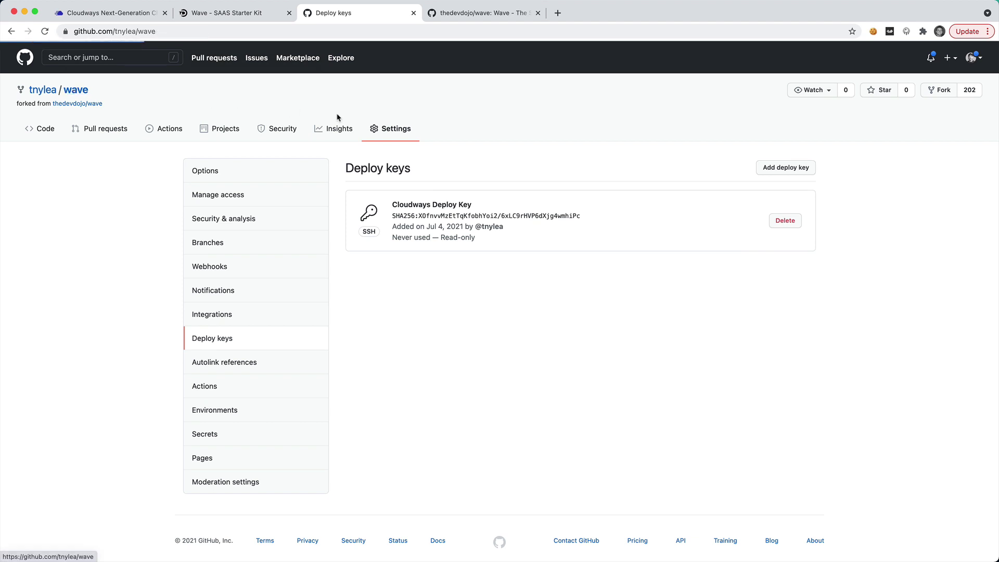
click(624, 166)
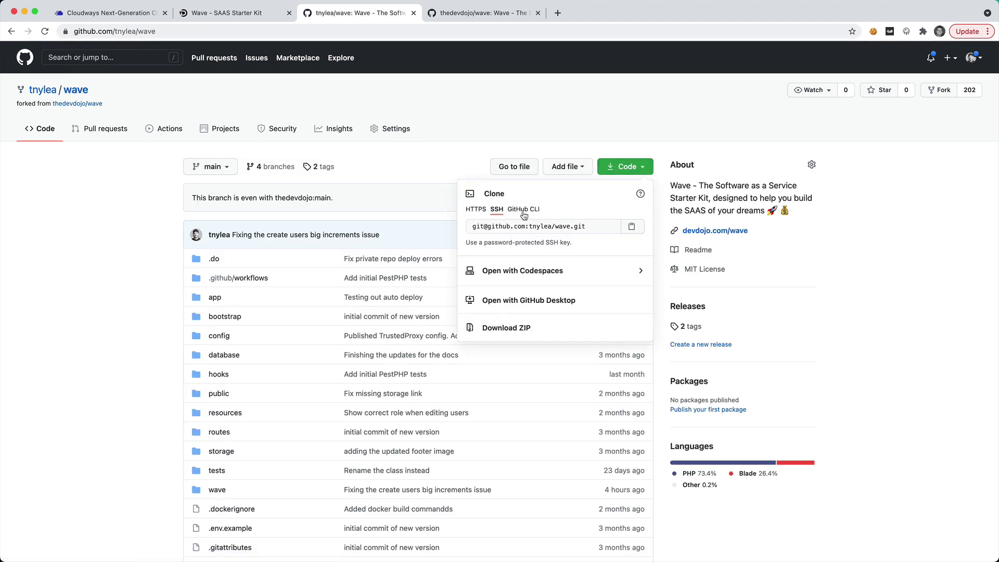
Paste the fork's SSH clone address into Git Remote Address and authenticate.
click(631, 226)
click(139, 17)
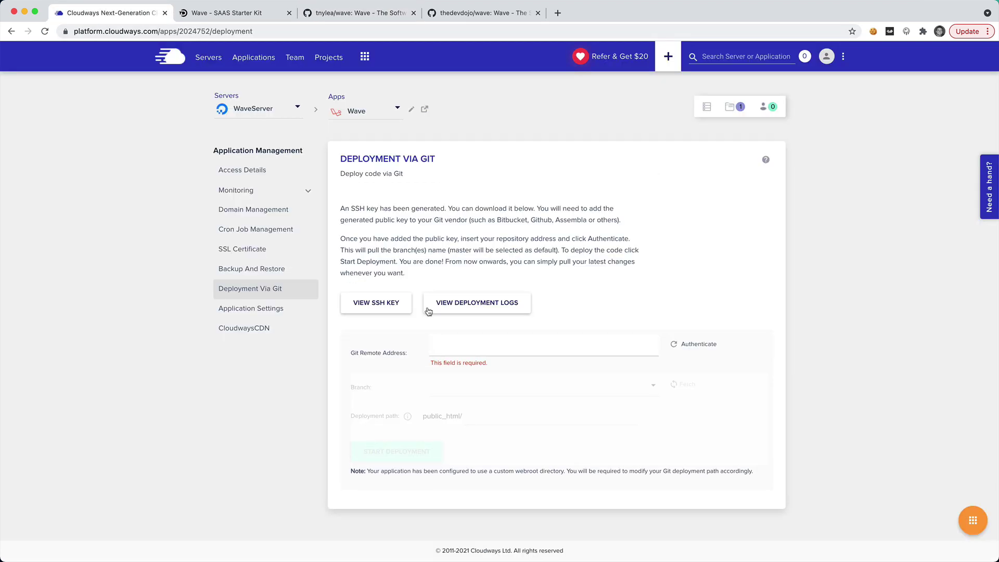
click(454, 348)
key(super+v)
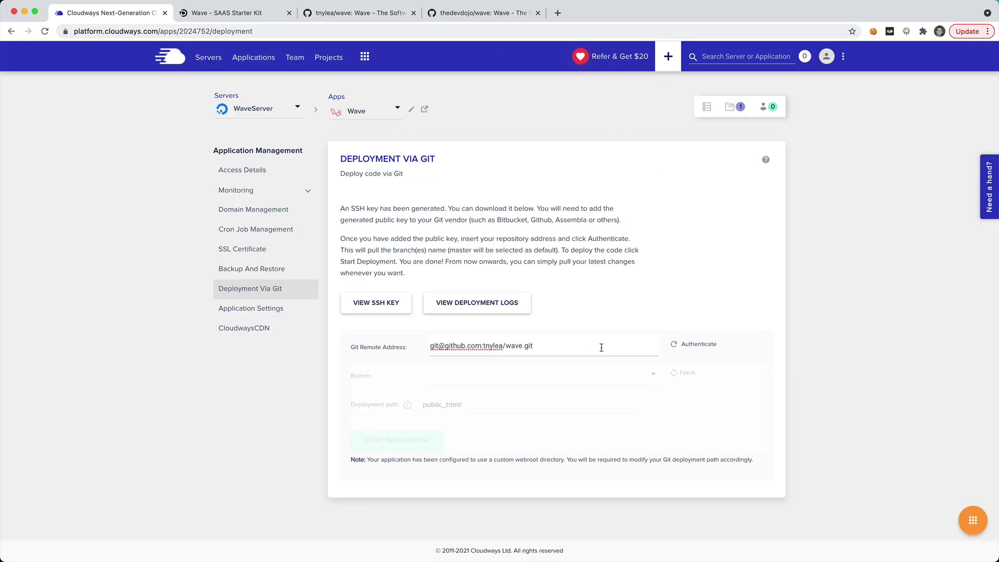
click(695, 344)
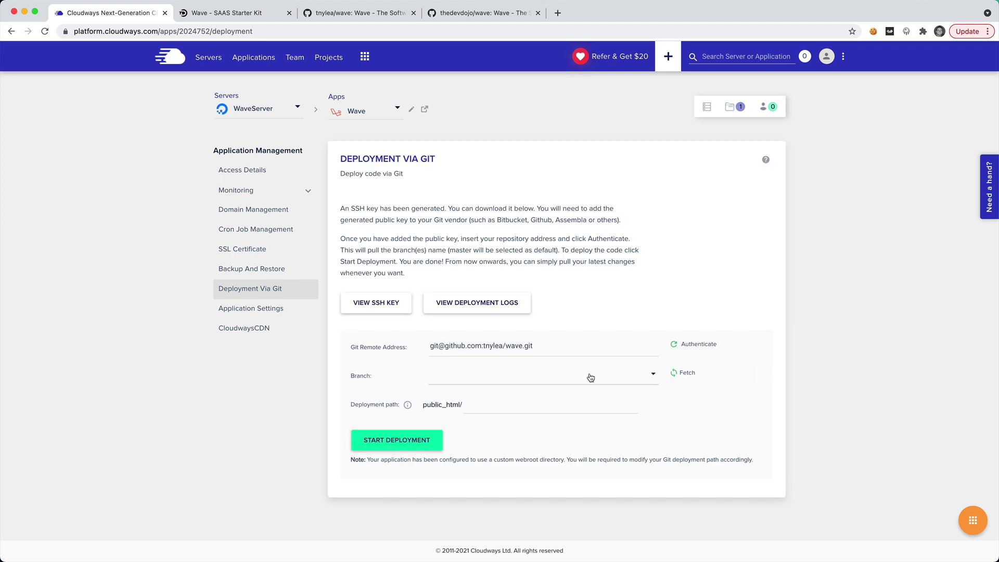
Choose the main branch and deploy it into public_html/.
click(591, 378)
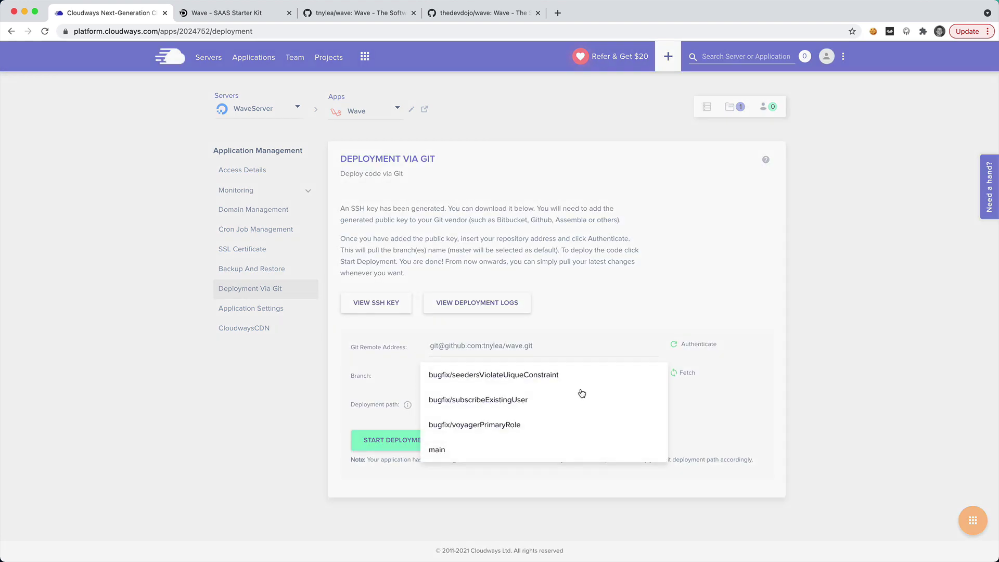
click(453, 450)
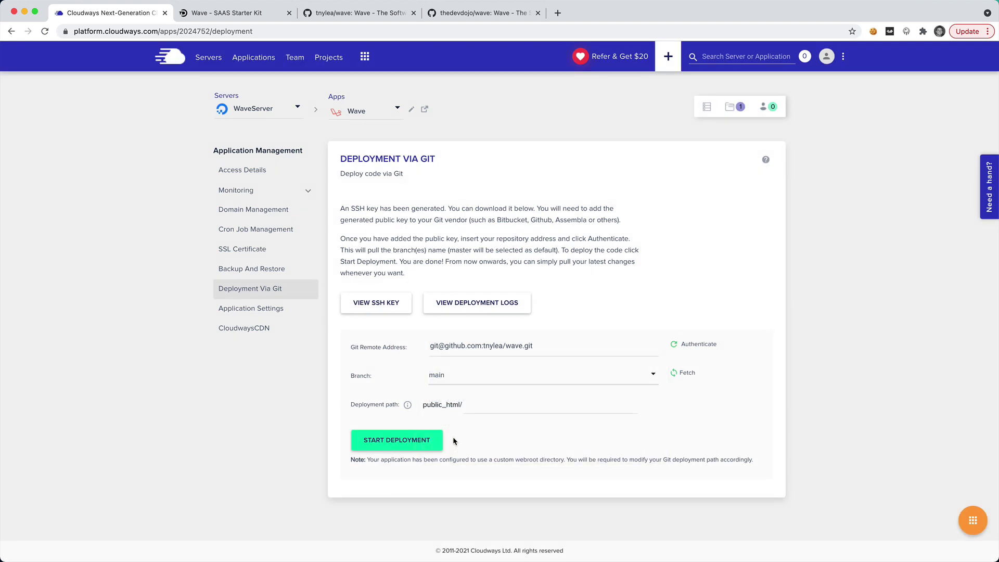
click(407, 445)
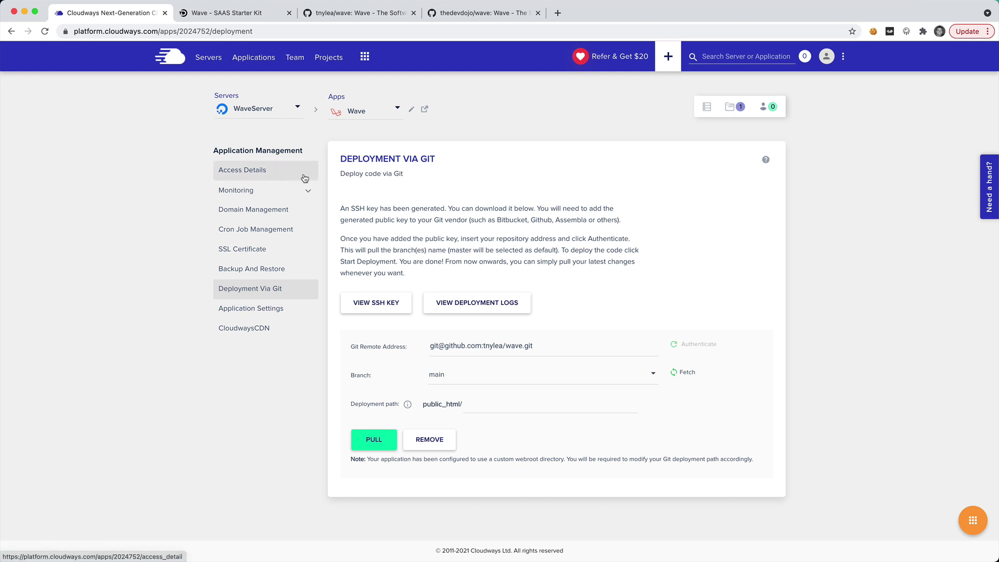
Check the Wave app's access details, then open WaveServer's Master Credentials page.
click(254, 62)
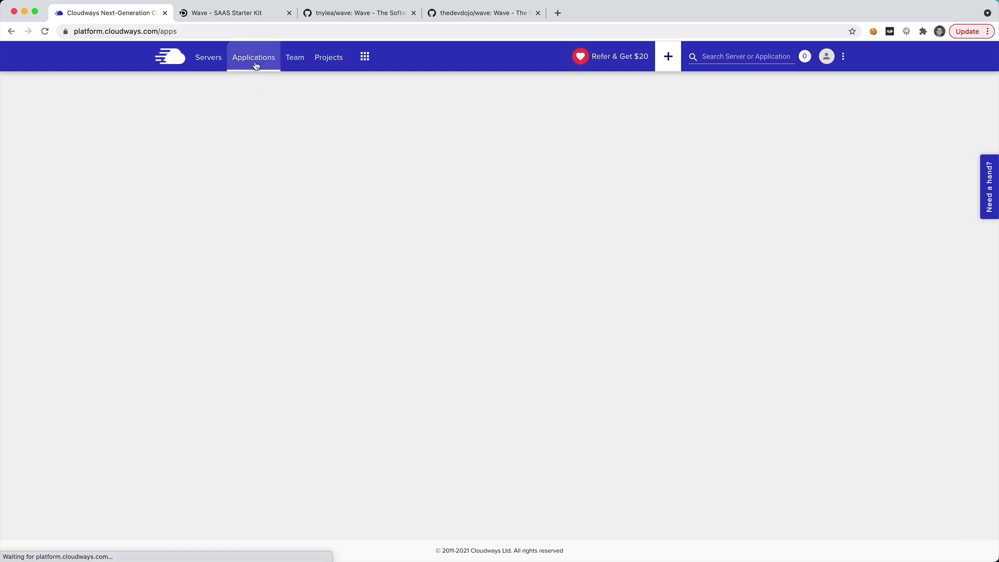
click(266, 159)
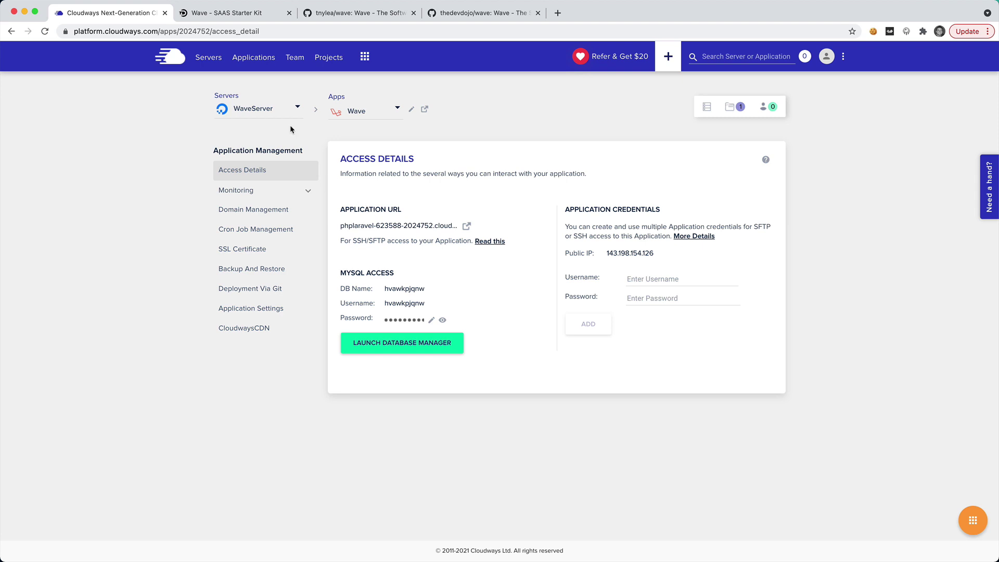
click(207, 58)
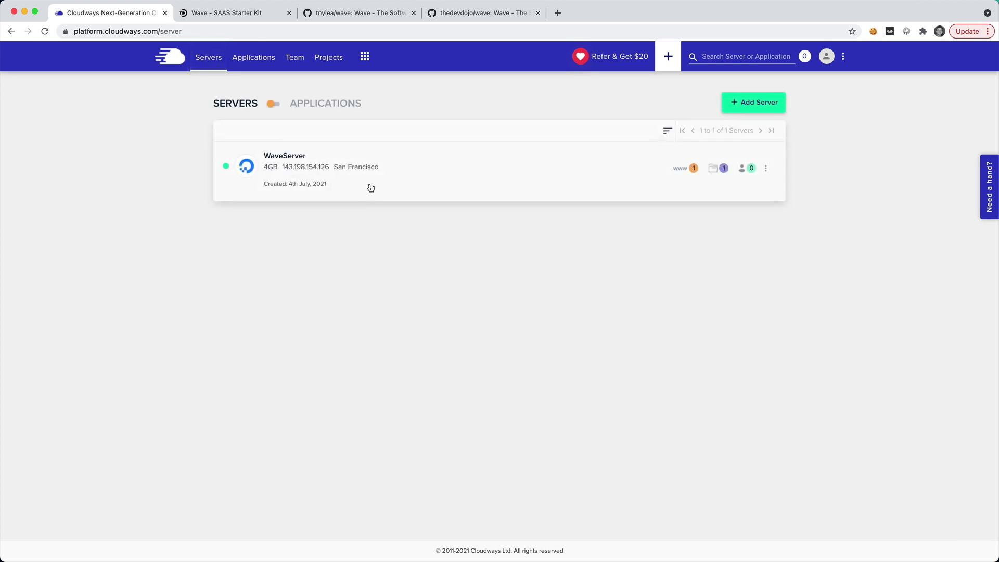
click(304, 160)
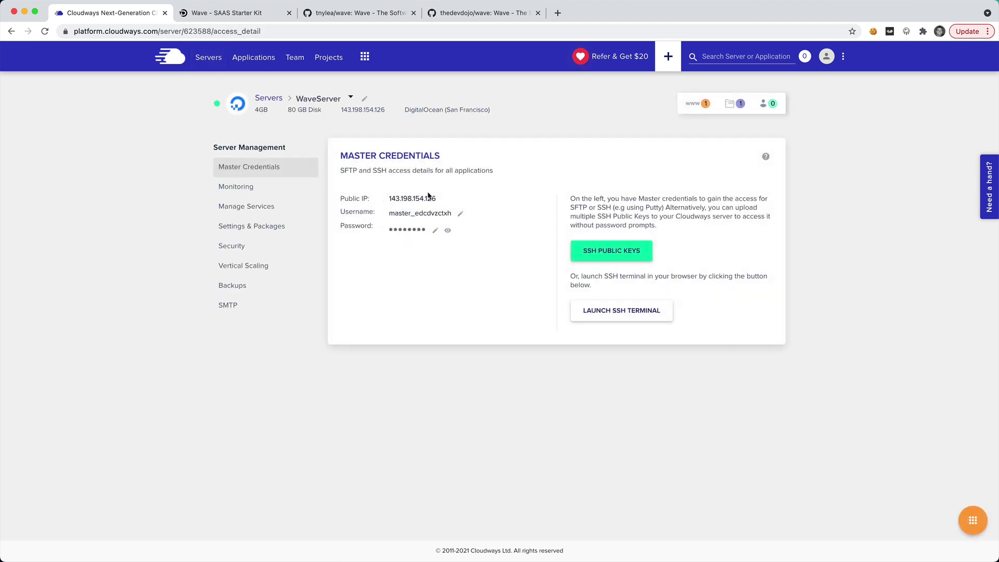
In a new iTerm window, run ssh to the server using its Cloudways username and public IP.
key(super+Tab)
key(super+Tab)
key(super+Tab)
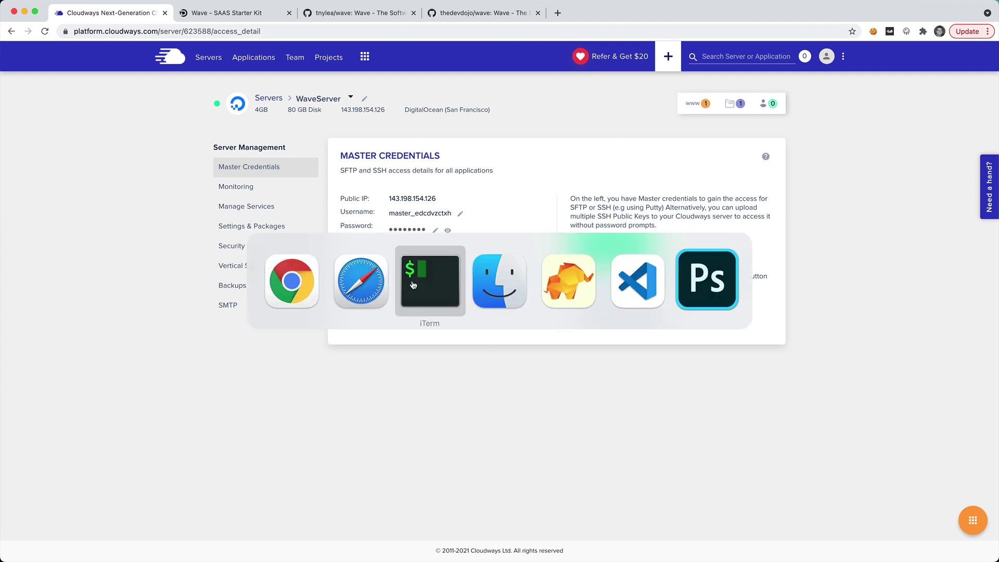
mouse_move(310, 541)
click(395, 537)
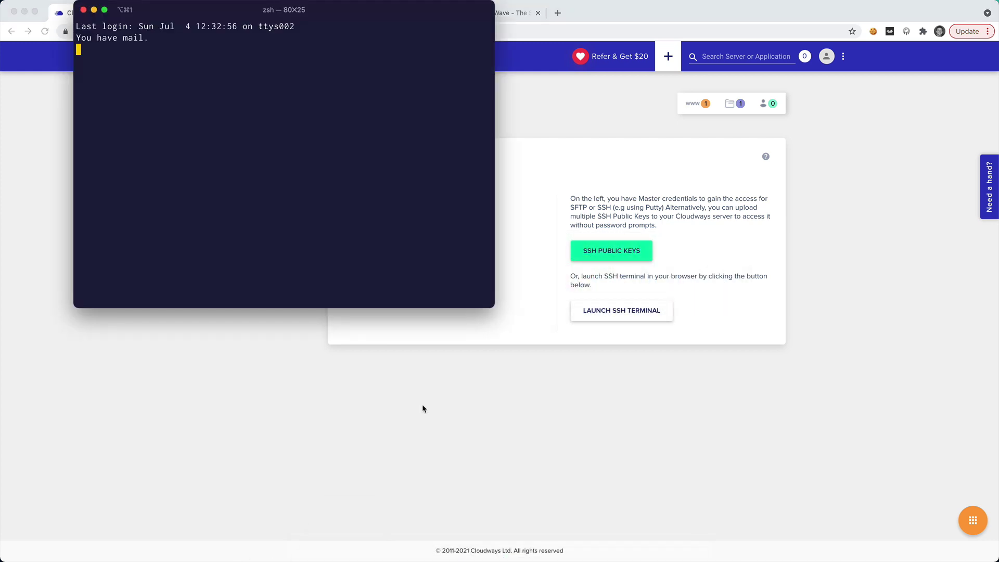
drag(306, 18, 631, 134)
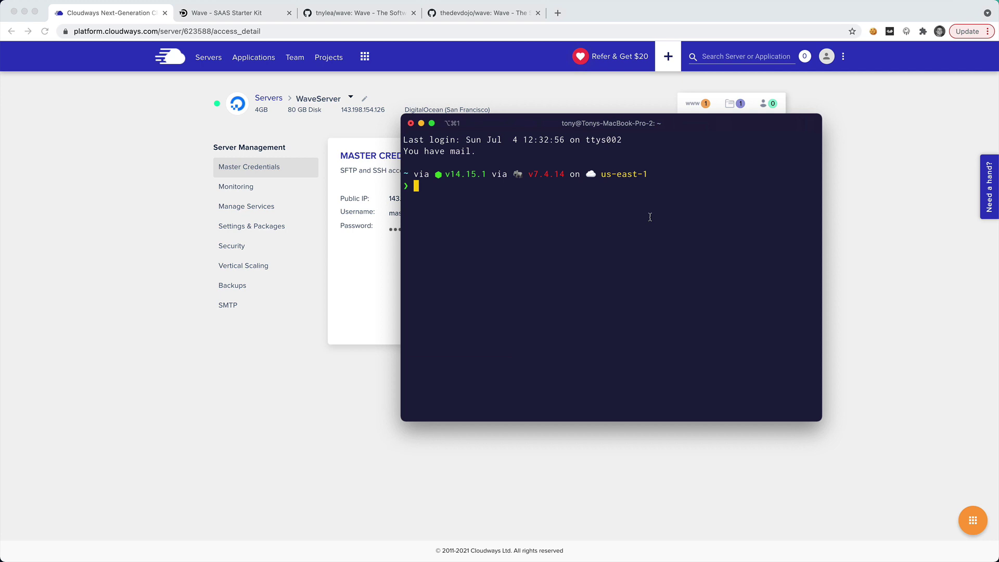
text(ssh)
click(348, 256)
click(427, 213)
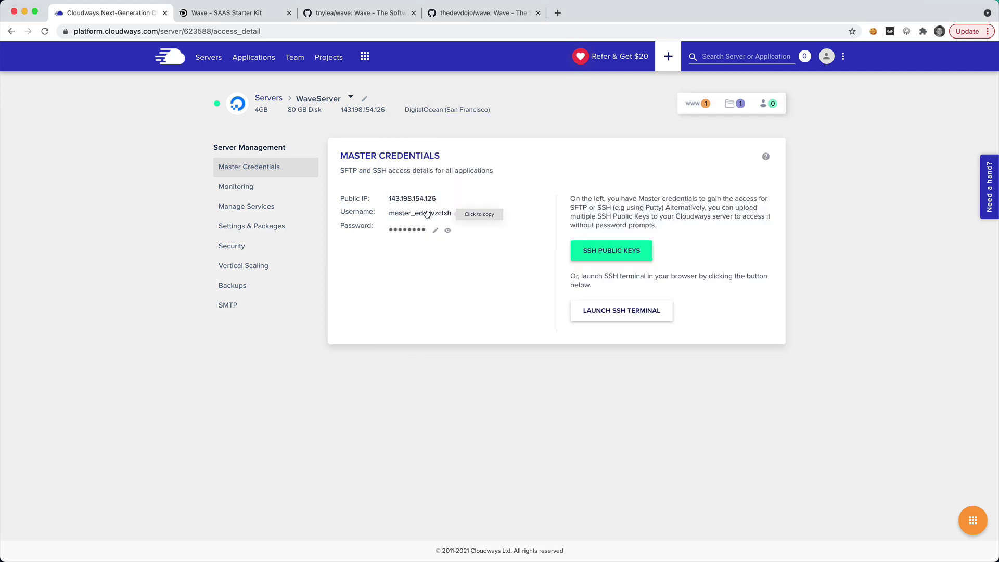
key(super+Tab)
key(super+v)
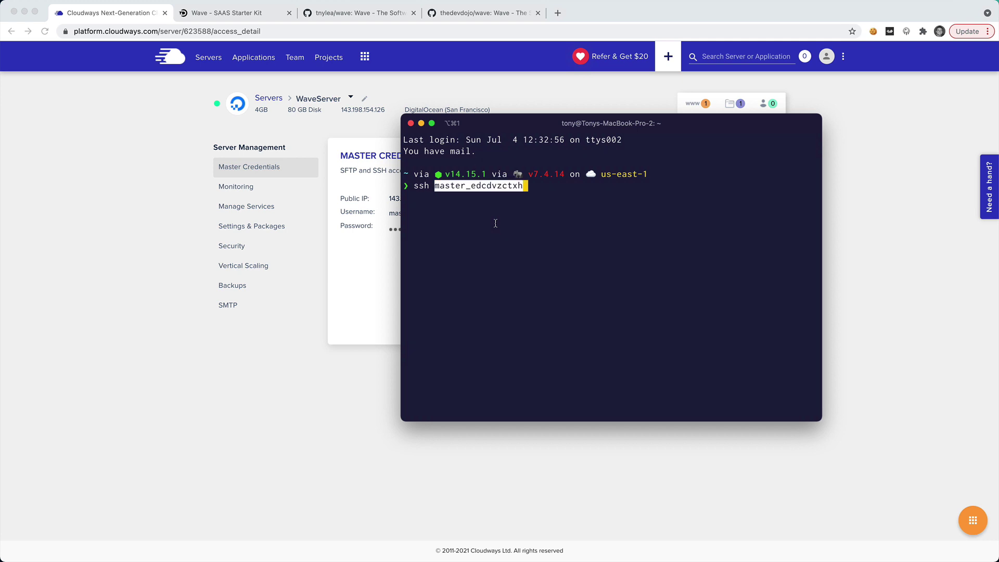
text(@)
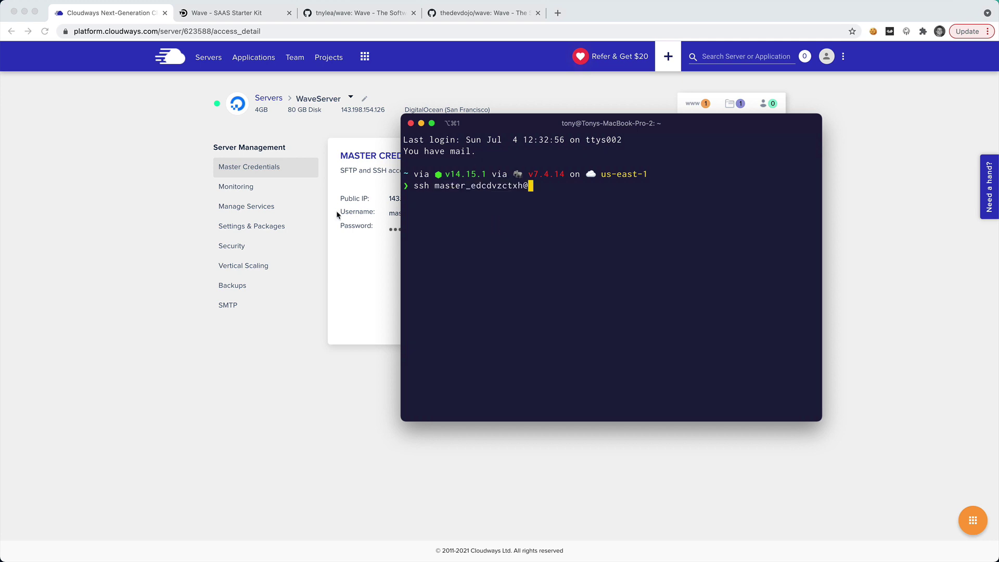
click(376, 196)
click(401, 199)
key(super+Tab)
key(super+v)
key(Return)
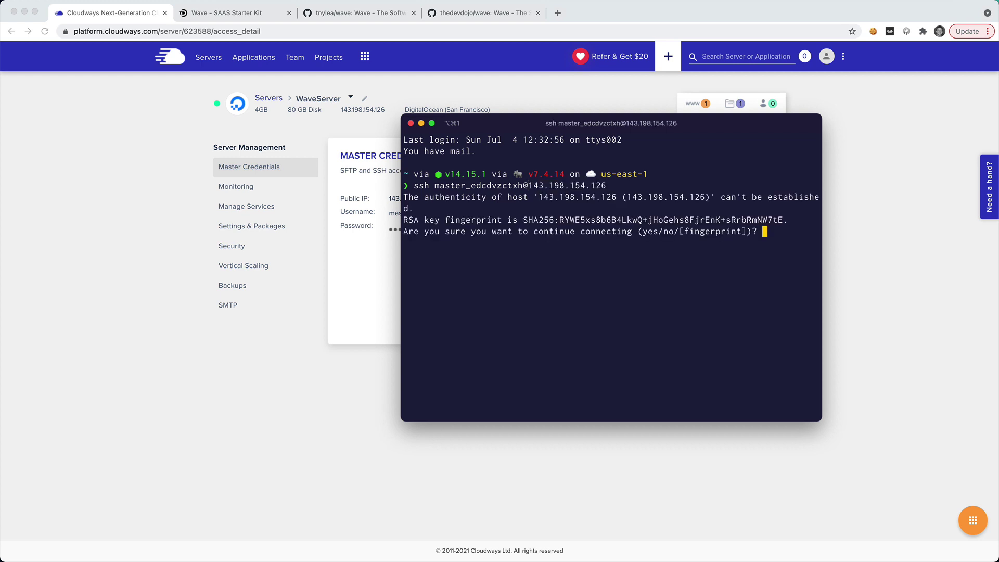
Accept the server's host key and log in with the master password.
text(yes)
key(Return)
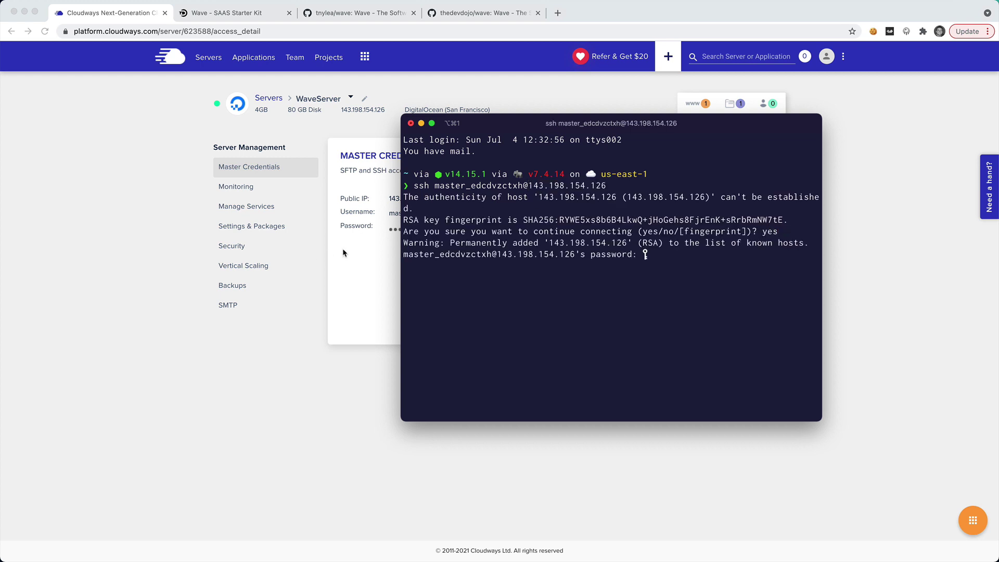
click(342, 253)
click(410, 232)
key(super+Tab)
key(super+v)
key(Return)
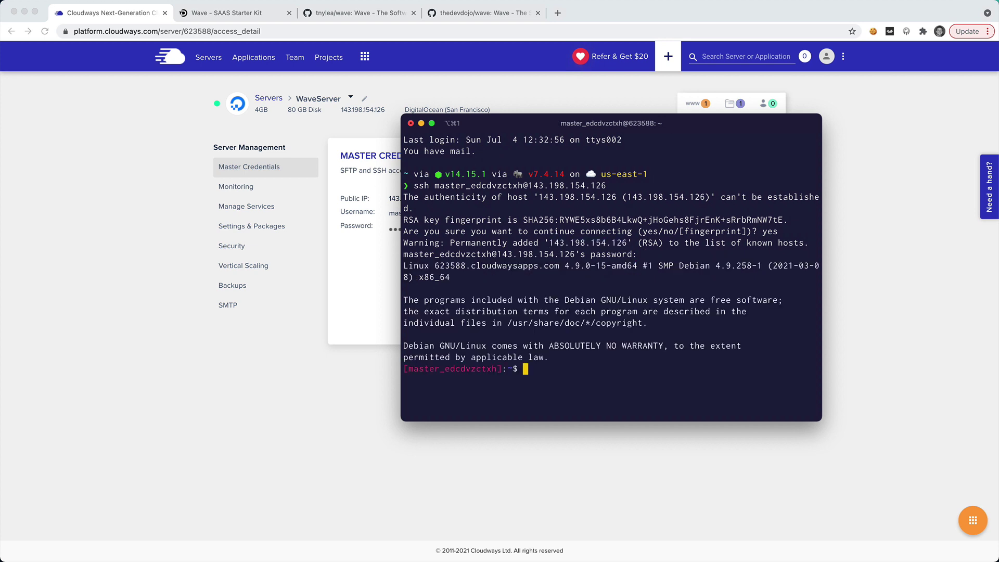
List the home folder, then go into applications/hvawkpjqnw and list its contents.
text(ls)
key(Return)
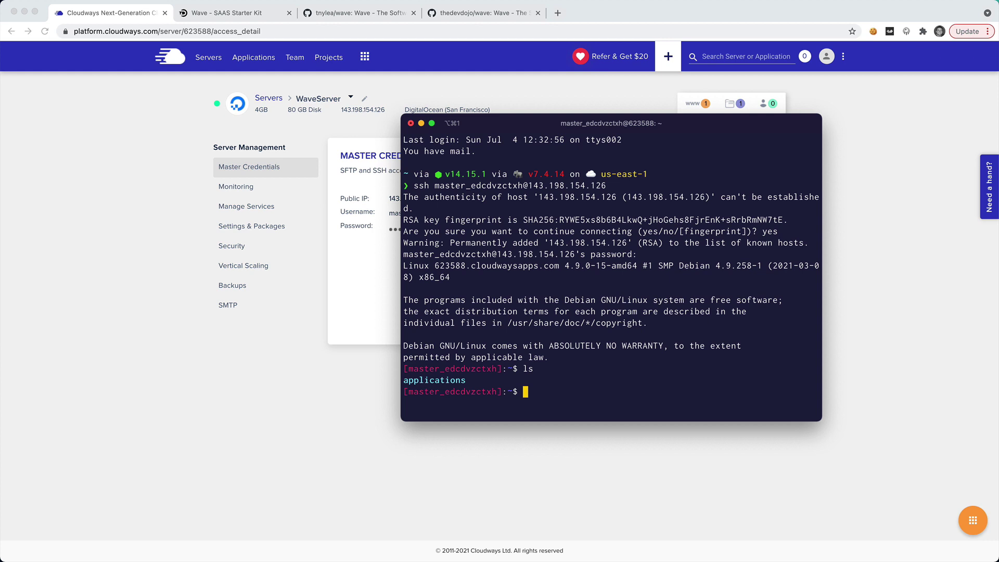
text(cd applications)
key(Return)
text(ls)
key(Return)
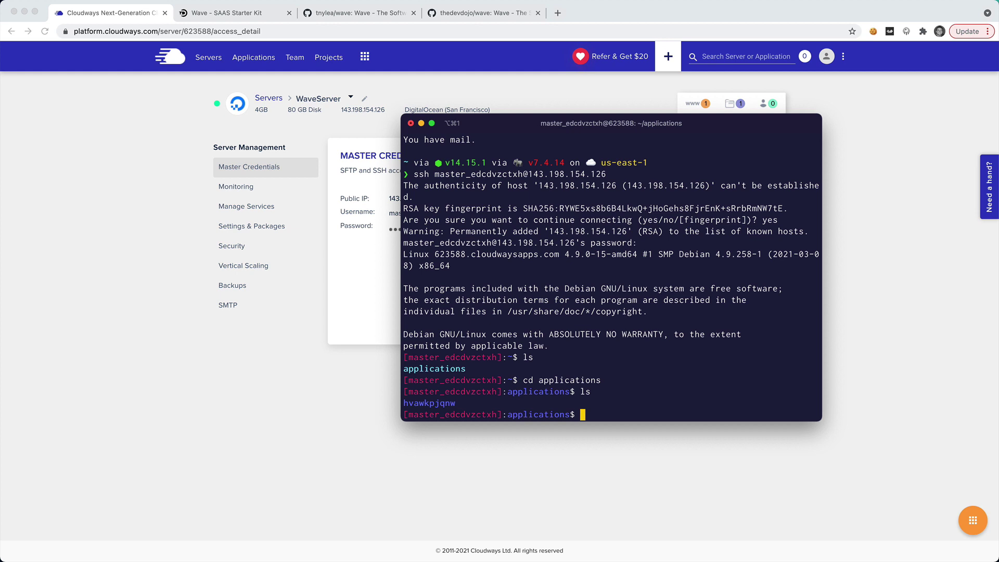
text(cd hvawkpjqnw/)
key(Return)
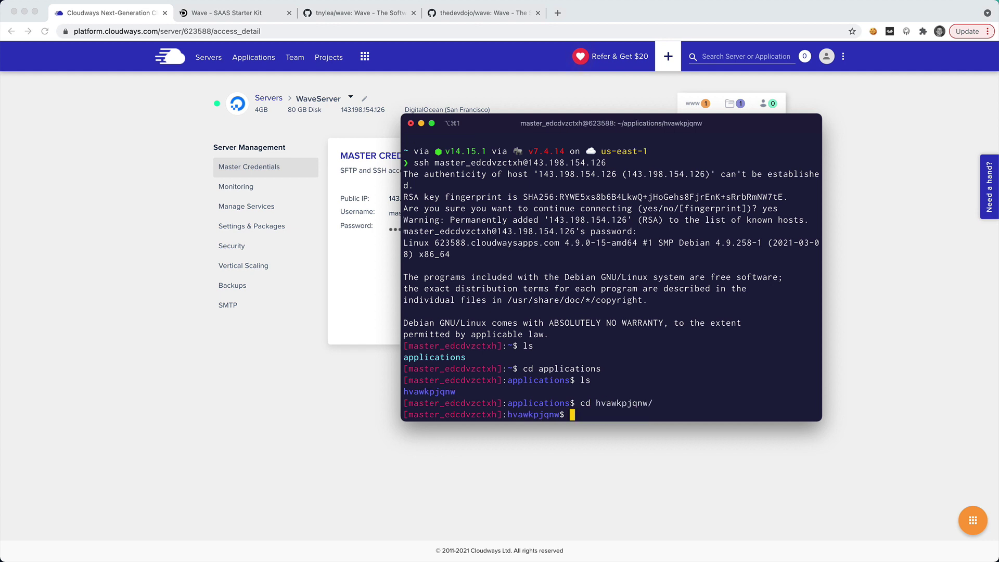
text(ls)
key(Return)
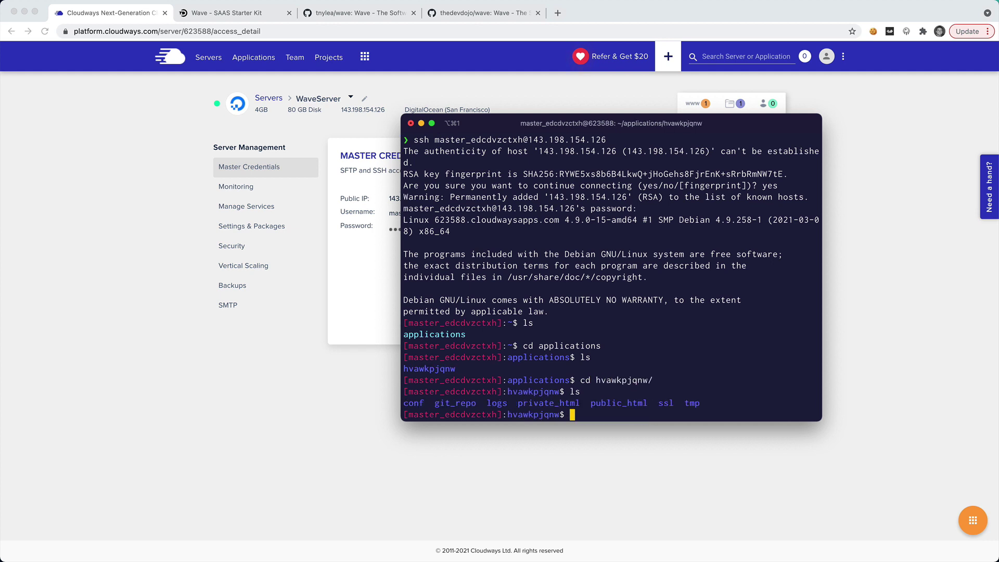
Enter public_html and list the Wave project files.
double_click(618, 401)
text(cd public_html/)
key(Return)
text(ls)
key(Return)
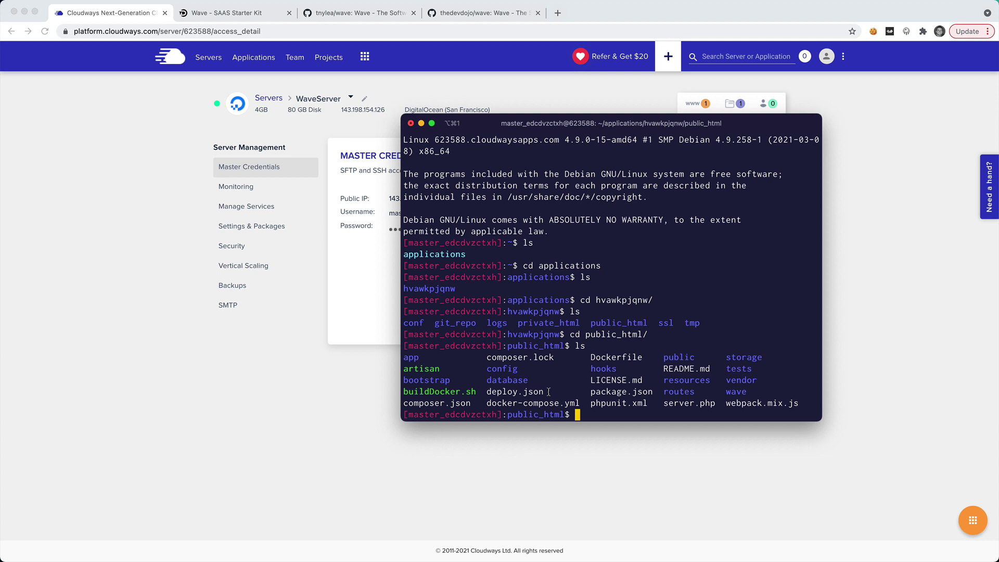
drag(421, 360, 759, 394)
click(759, 392)
Open .env in vim and replace DB_DATABASE with the app's Cloudways database name.
text(vim .env)
key(Return)
key(Down)
key(Down)
key(Down)
key(Down)
key(Down)
key(Down)
key(Down)
key(Down)
key(Down)
key(Down)
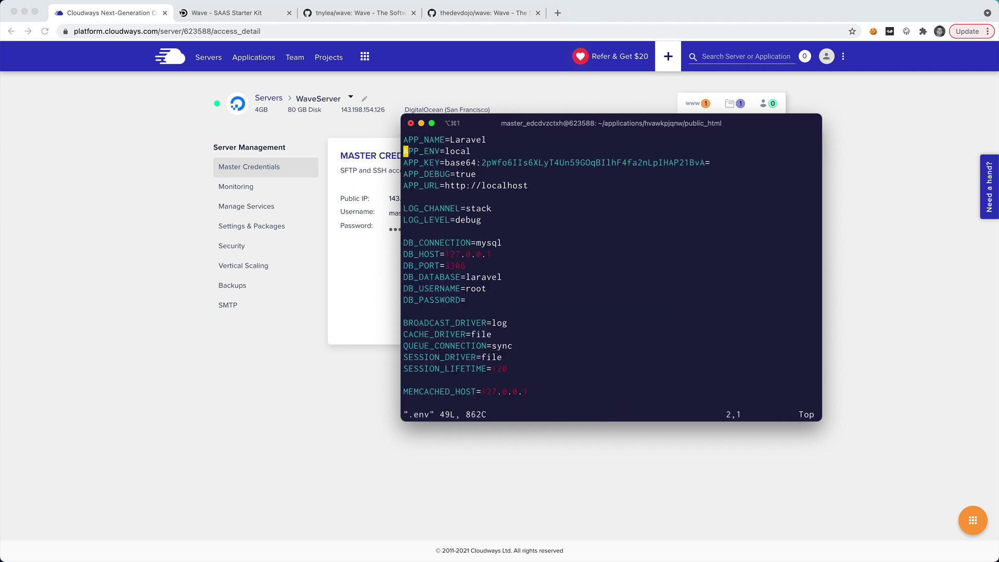
key(Down)
key(Down)
key(Right)
click(275, 60)
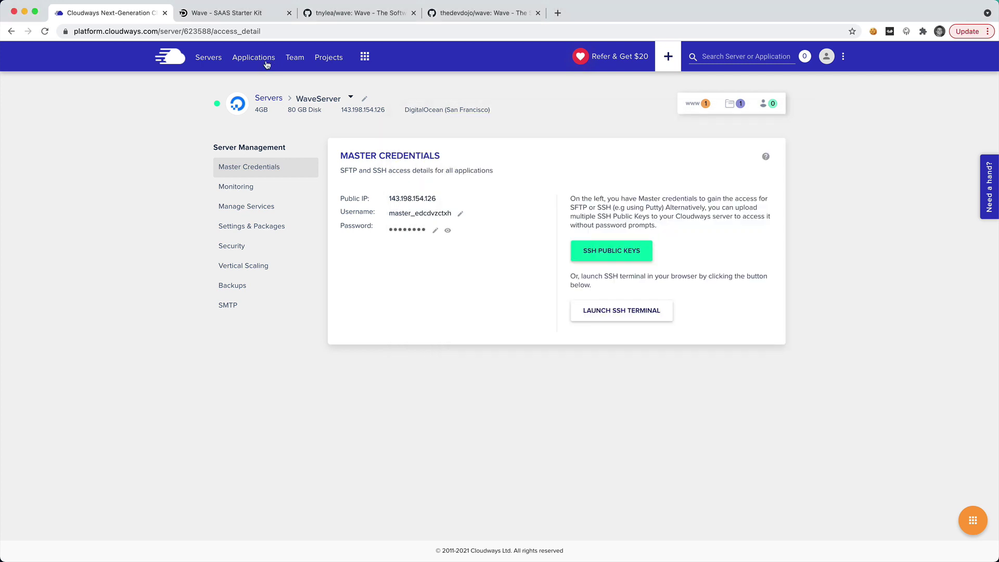
click(274, 159)
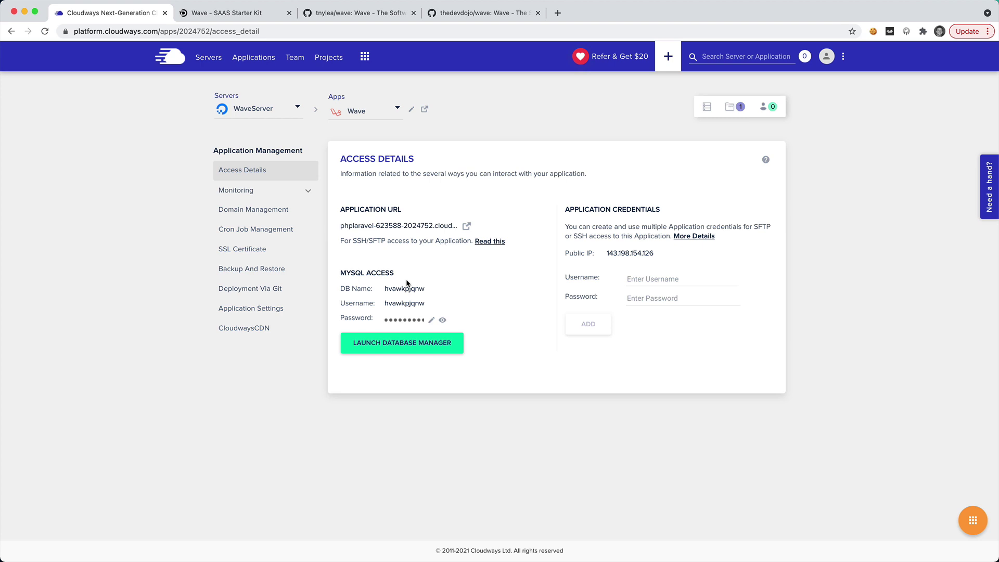
click(408, 288)
key(super+Tab)
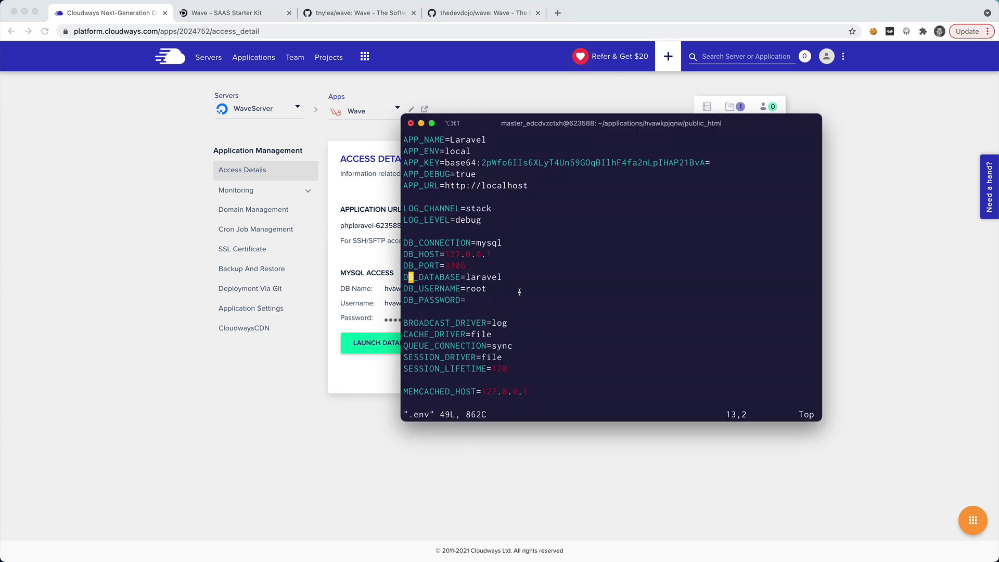
key(l)
key(l)
key(l)
key(l)
key(l)
key(l)
key(l)
key(l)
key(l)
key(l)
key(l)
key(l)
key(l)
key(l)
key(l)
key(l)
key(l)
key(a)
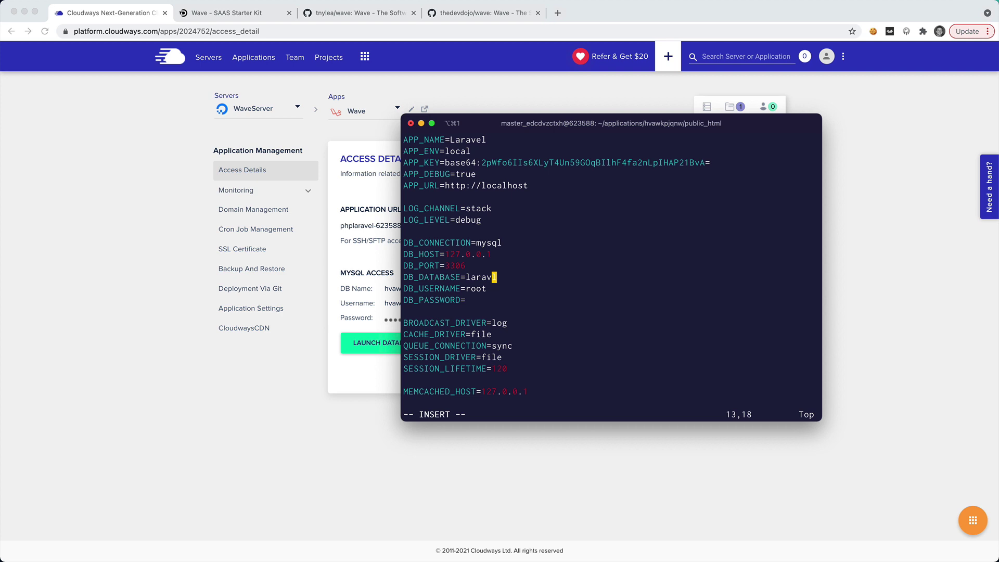
key(BackSpace)
key(BackSpace)
key(BackSpace)
key(BackSpace)
key(BackSpace)
Correct the DB_DATABASE line, re-pasting the Cloudways database name after a mistaken paste.
key(BackSpace)
key(BackSpace)
key(super+v)
click(356, 299)
click(402, 303)
key(super+Tab)
key(BackSpace)
key(BackSpace)
key(BackSpace)
key(BackSpace)
key(BackSpace)
key(BackSpace)
key(BackSpace)
key(BackSpace)
key(BackSpace)
key(BackSpace)
key(super+v)
key(Down)
key(Up)
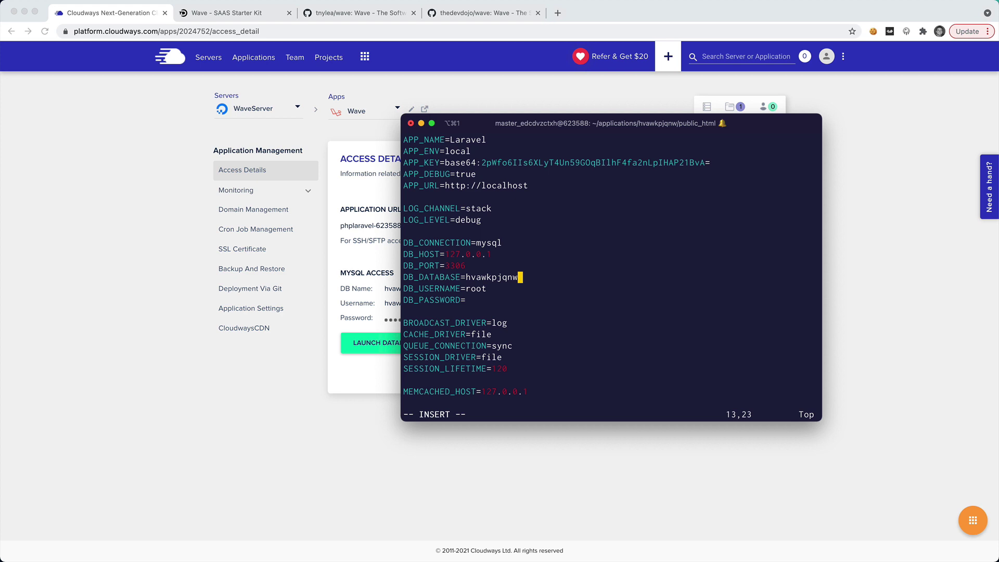
key(BackSpace)
key(BackSpace)
key(BackSpace)
key(BackSpace)
key(BackSpace)
key(BackSpace)
key(BackSpace)
key(BackSpace)
key(BackSpace)
key(BackSpace)
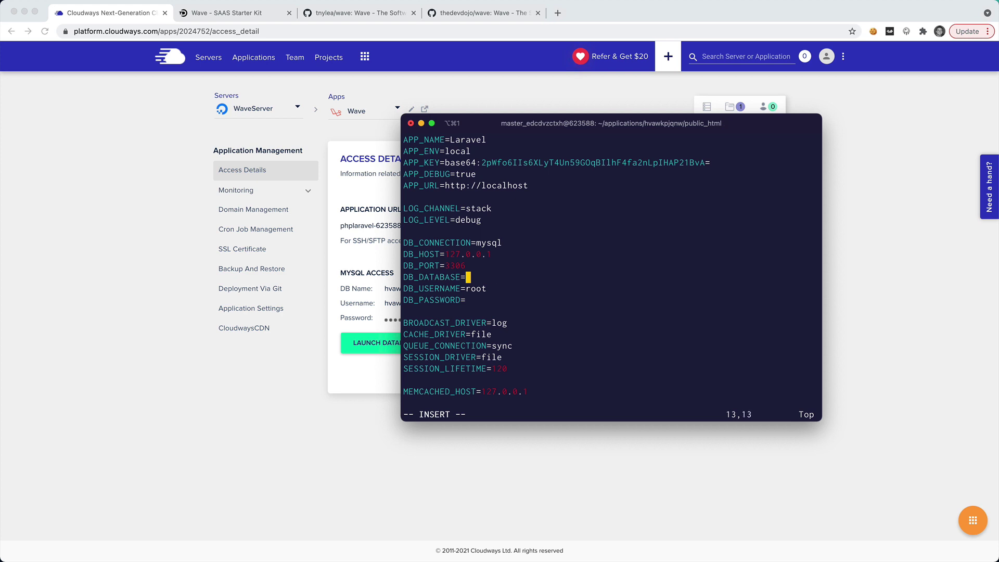
key(super+Tab)
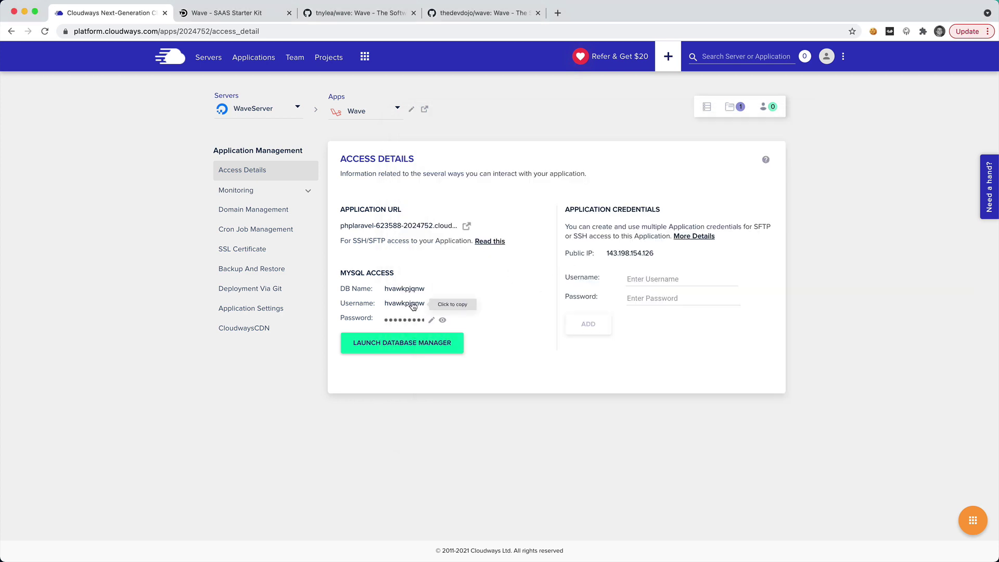
click(404, 289)
key(super+Tab)
key(super+v)
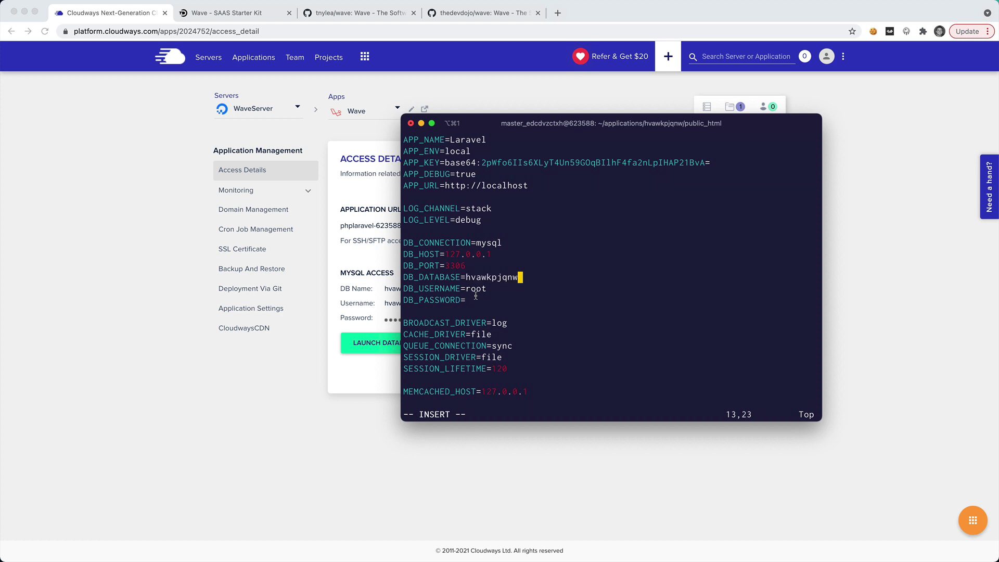
Set DB_USERNAME and DB_PASSWORD to the app's Cloudways MySQL username and password.
key(Down)
key(BackSpace)
key(BackSpace)
key(BackSpace)
key(BackSpace)
key(super+v)
key(Down)
key(super+Tab)
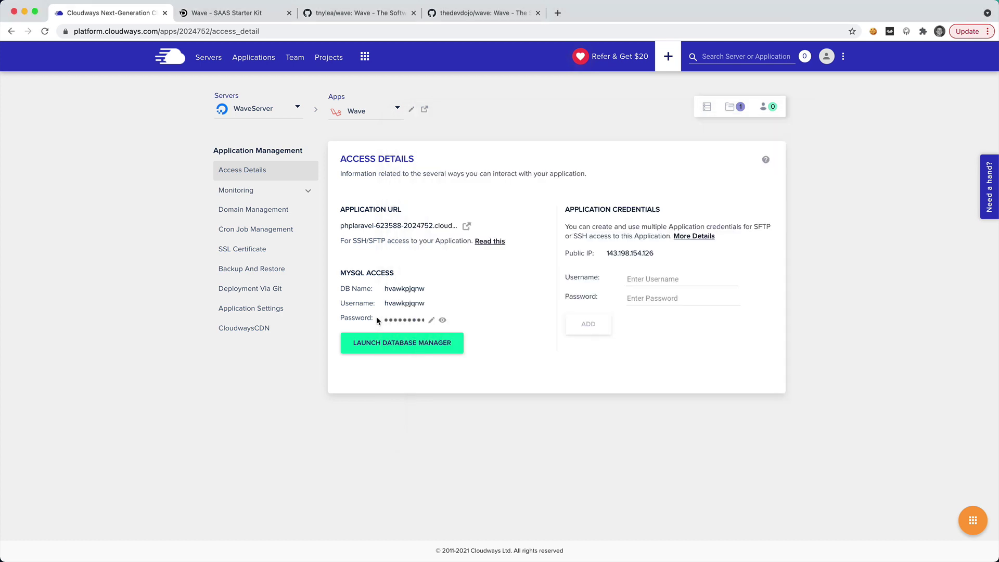
click(392, 321)
key(super+Tab)
key(super+v)
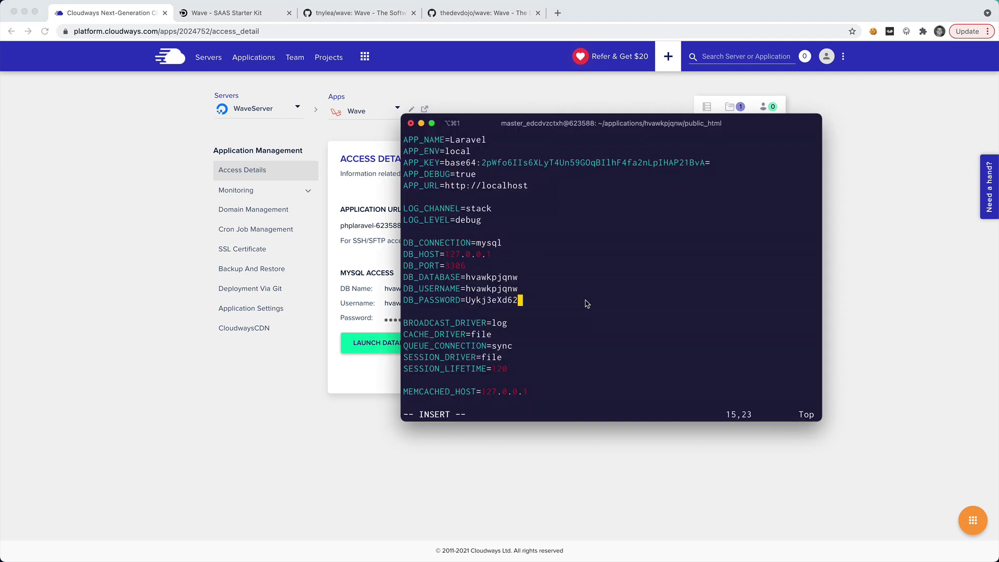
Save .env, quit vim, and run composer install.
key(Escape)
text(:w)
key(Return)
text(:q)
key(Return)
text(composer i)
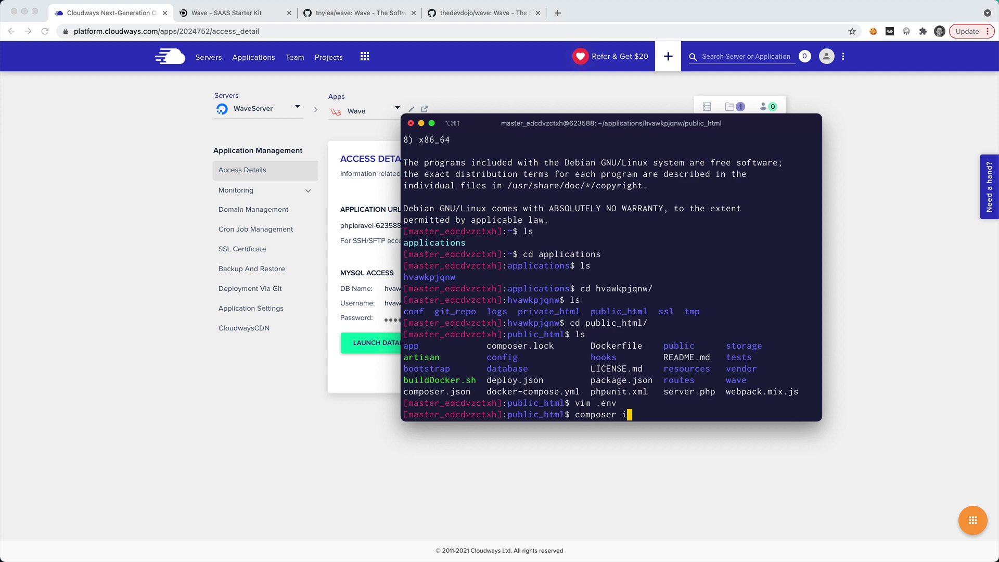
text(nstall)
key(Return)
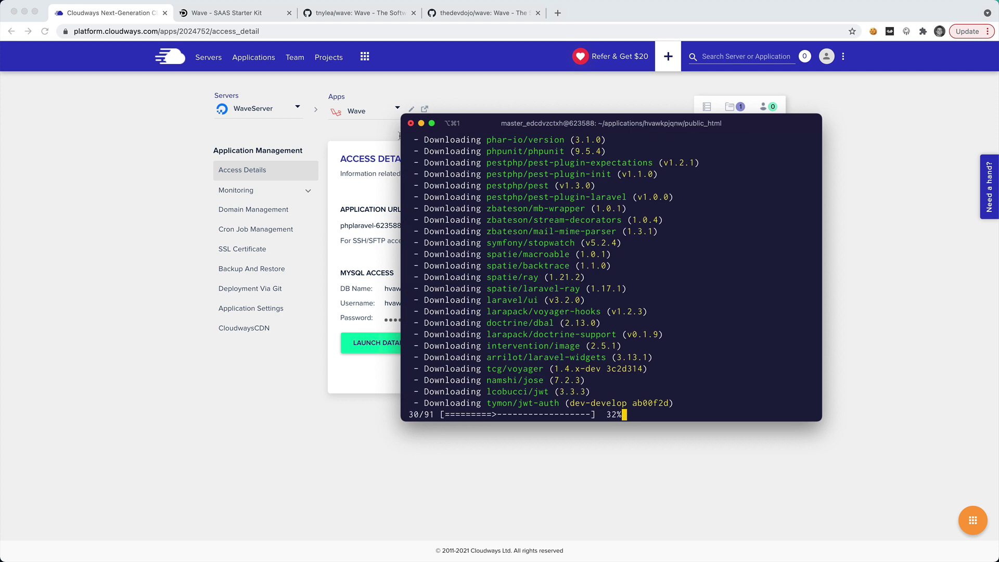
Open the Wave documentation's Installation guide from the starter kit page.
click(257, 16)
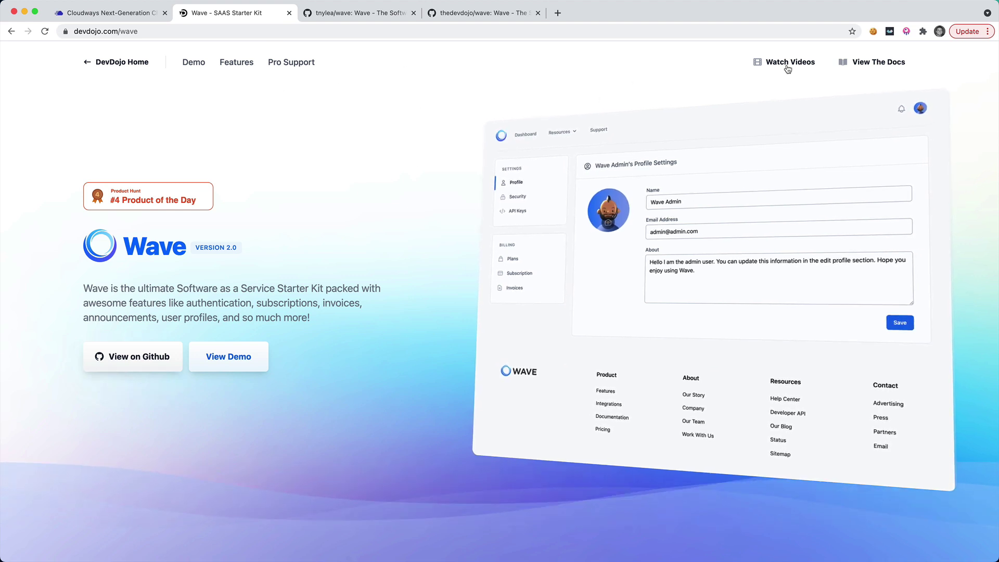
click(866, 63)
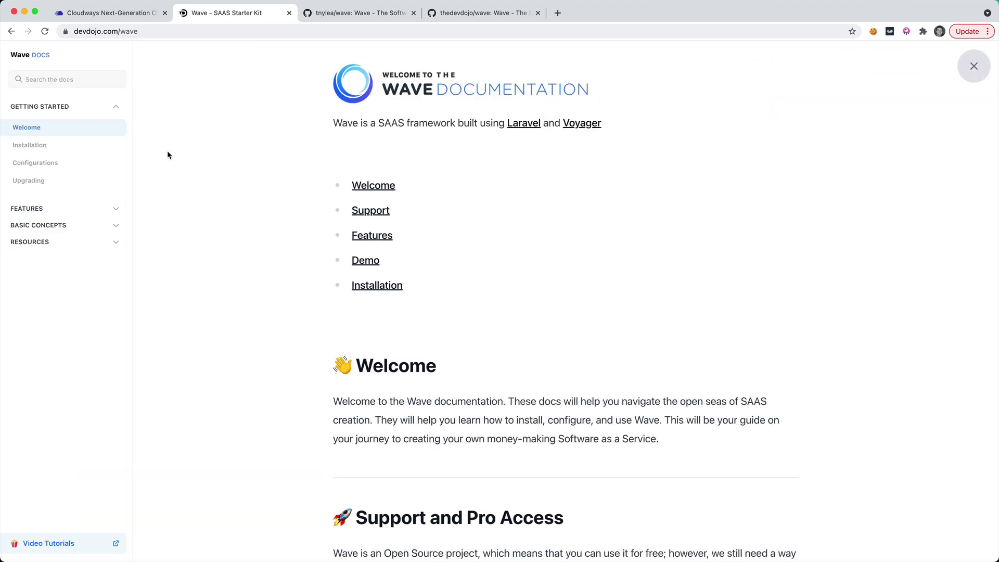
click(31, 146)
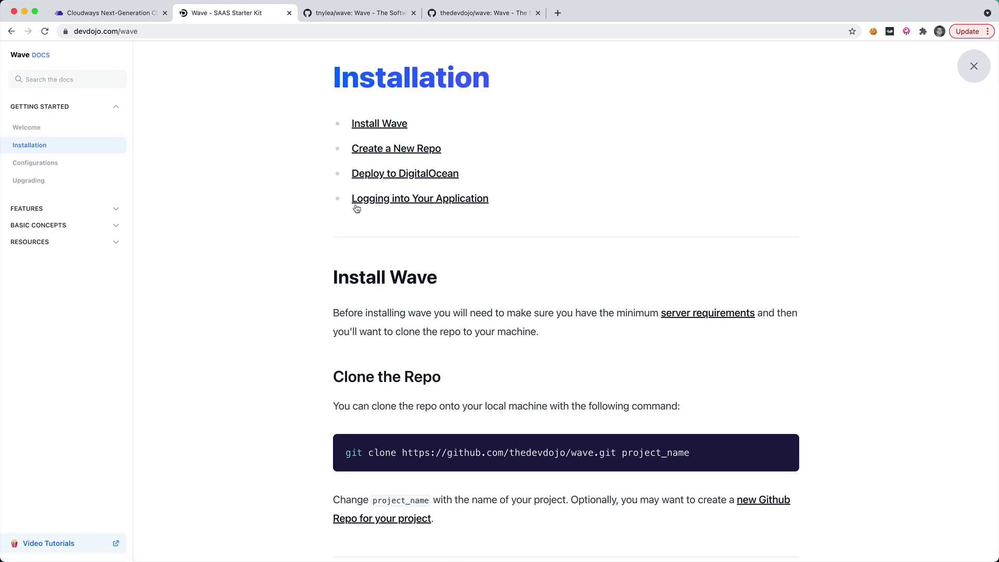
scroll(356, 208, down, 10)
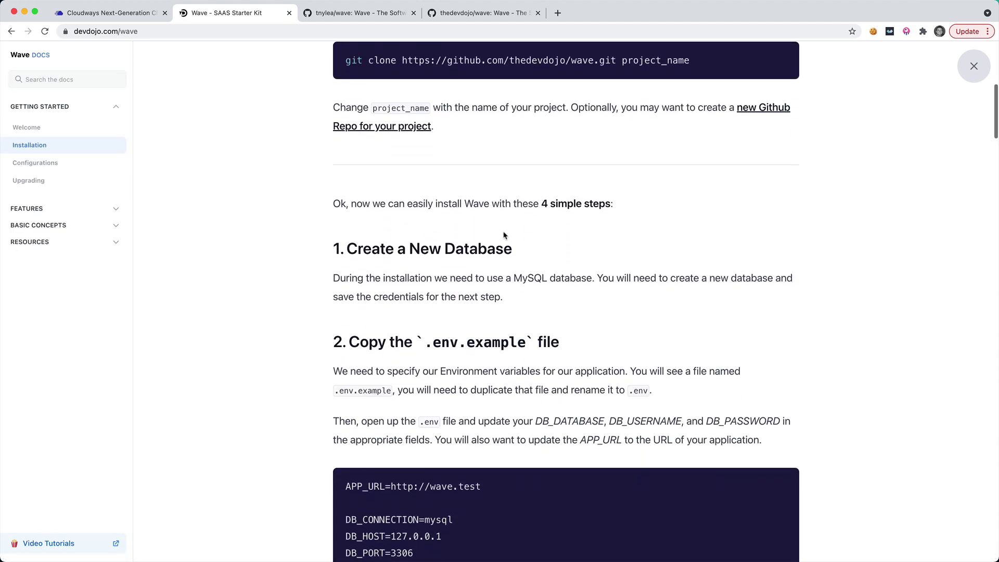
scroll(504, 235, down, 2)
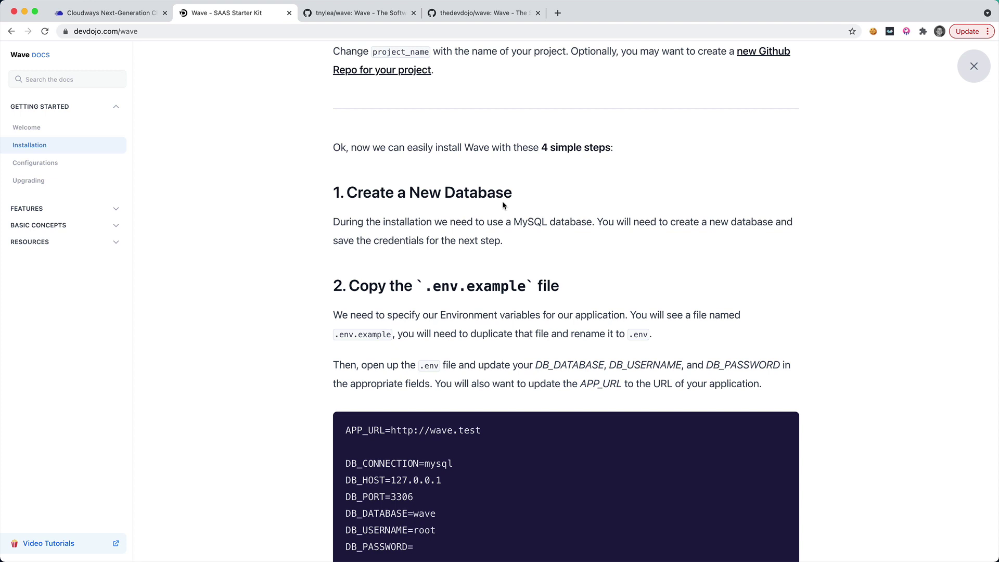
Scroll to step 3, Add Composer Dependencies, and select its 'composer install' command.
click(141, 14)
click(197, 19)
scroll(398, 225, down, 2)
scroll(530, 223, down, 6)
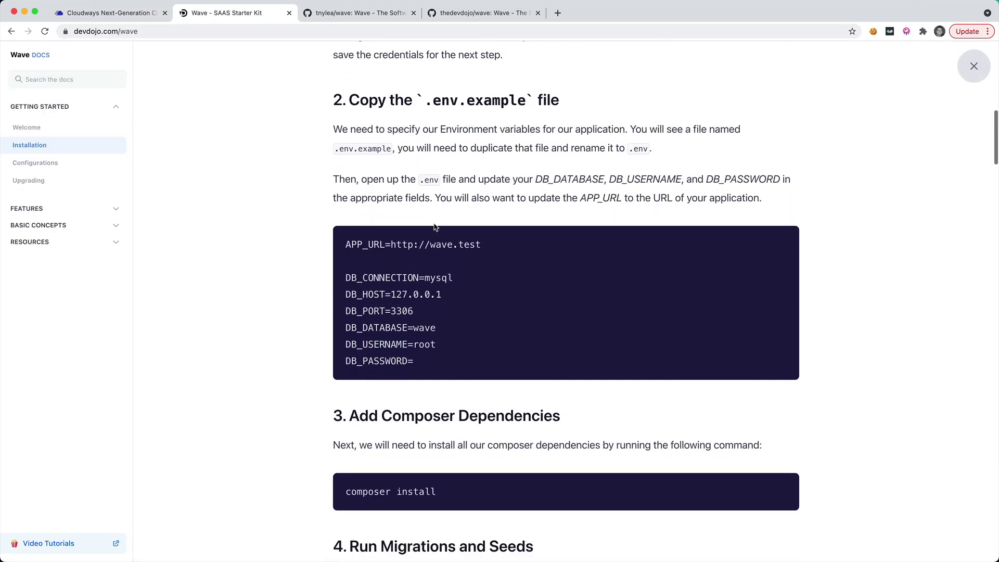
scroll(472, 227, down, 5)
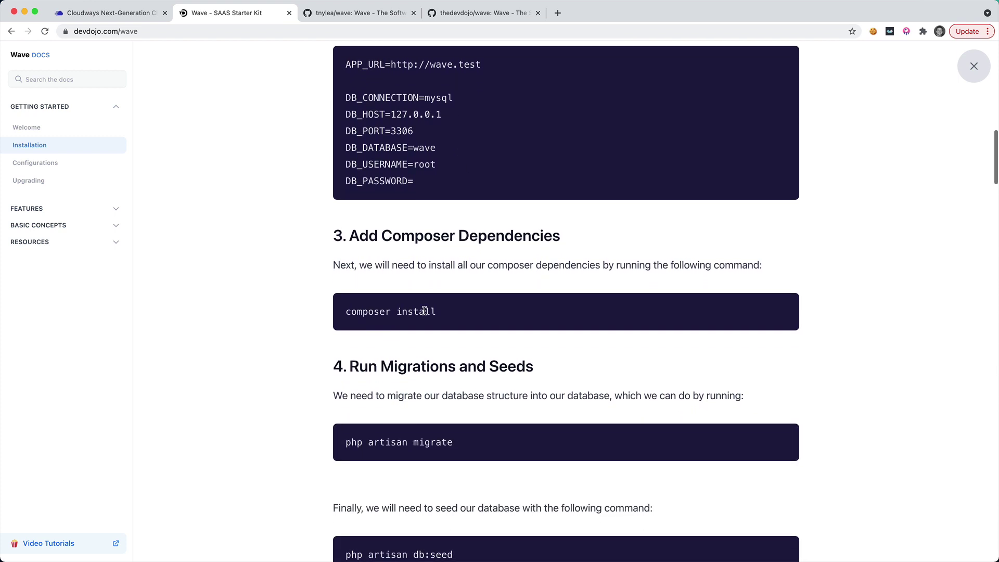
drag(348, 245, 452, 243)
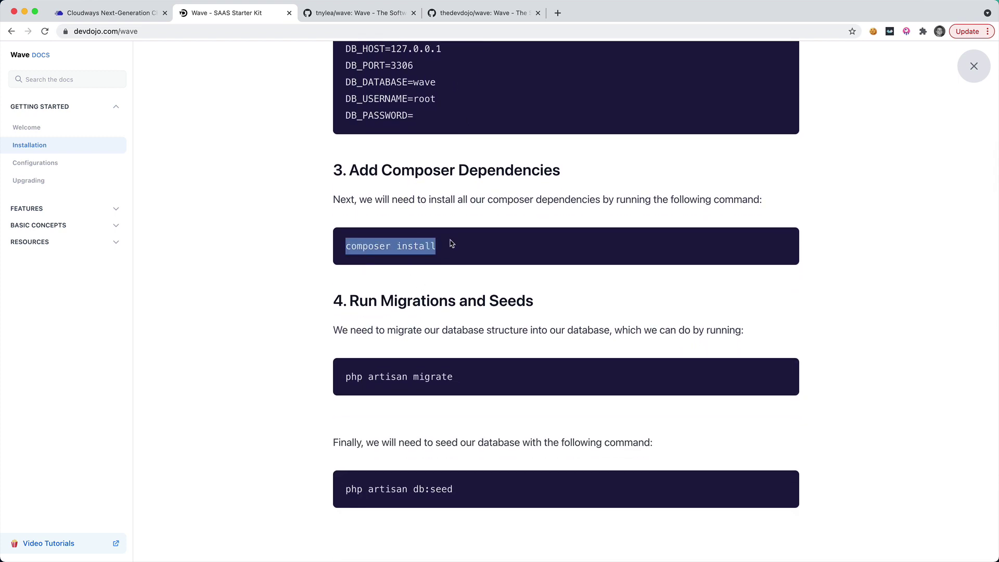
Copy 'php artisan migrate' from the docs, run it over SSH, then go back to Cloudways access details.
key(super+Tab)
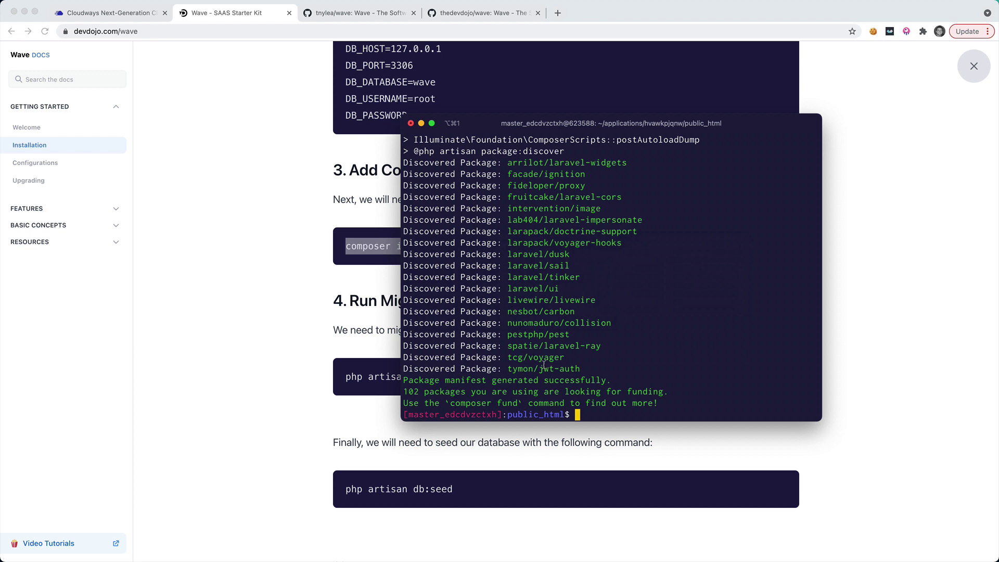
key(super+Tab)
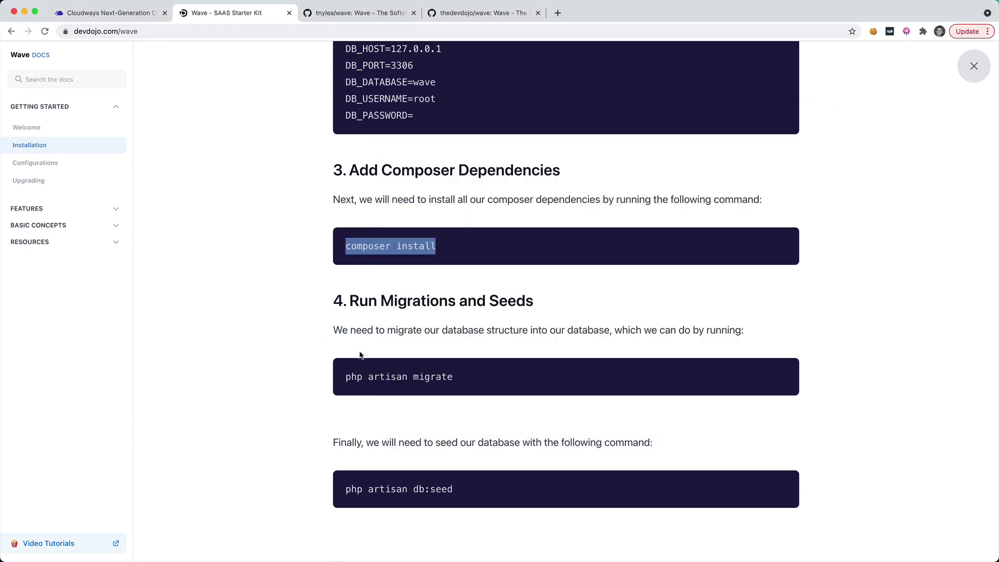
scroll(460, 385, down, 1)
click(457, 343)
drag(457, 343, 344, 344)
key(super+Tab)
key(super+v)
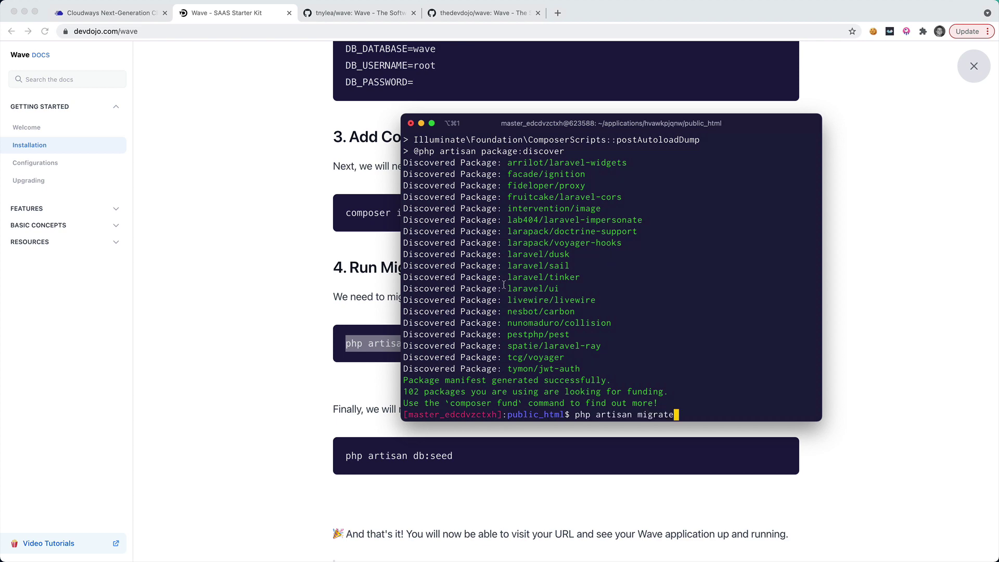
key(Return)
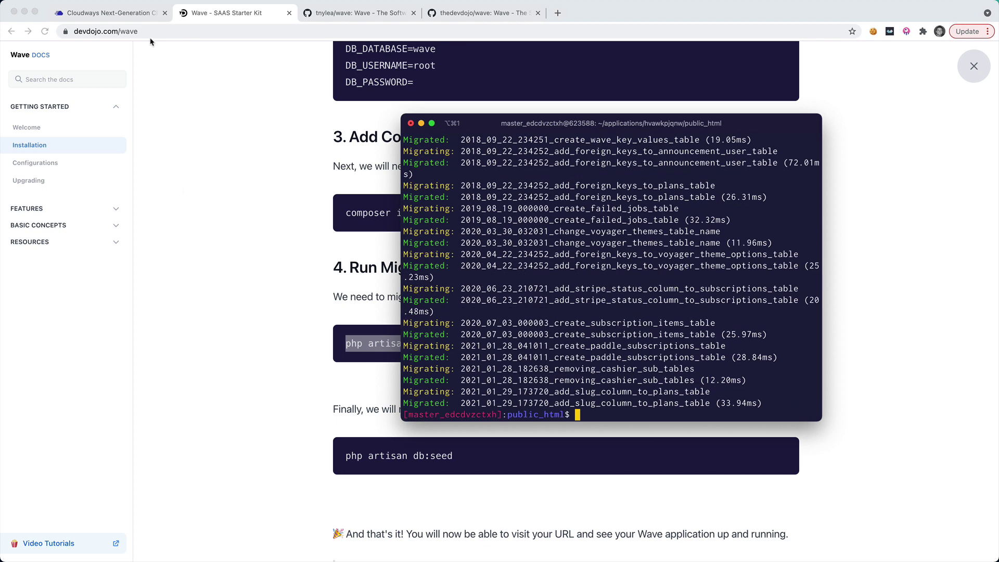
click(139, 15)
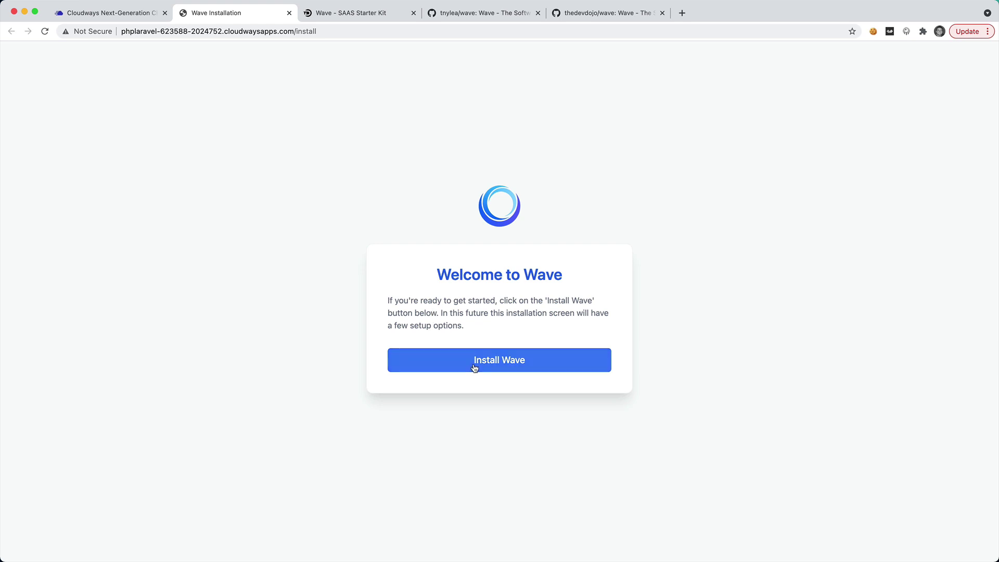
Install Wave, continue to the live site, and copy its Cloudways URL for the terminal.
click(481, 361)
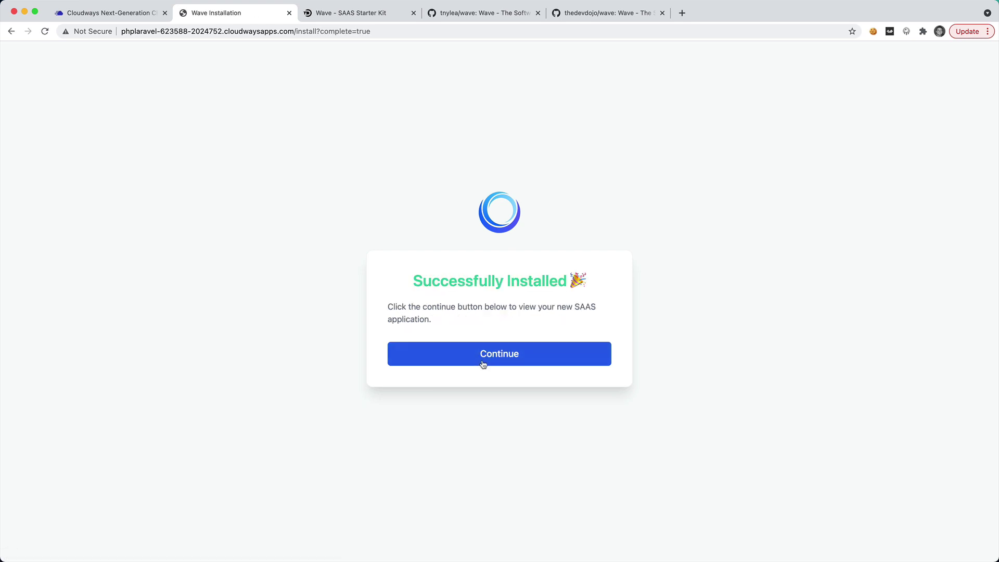
click(487, 363)
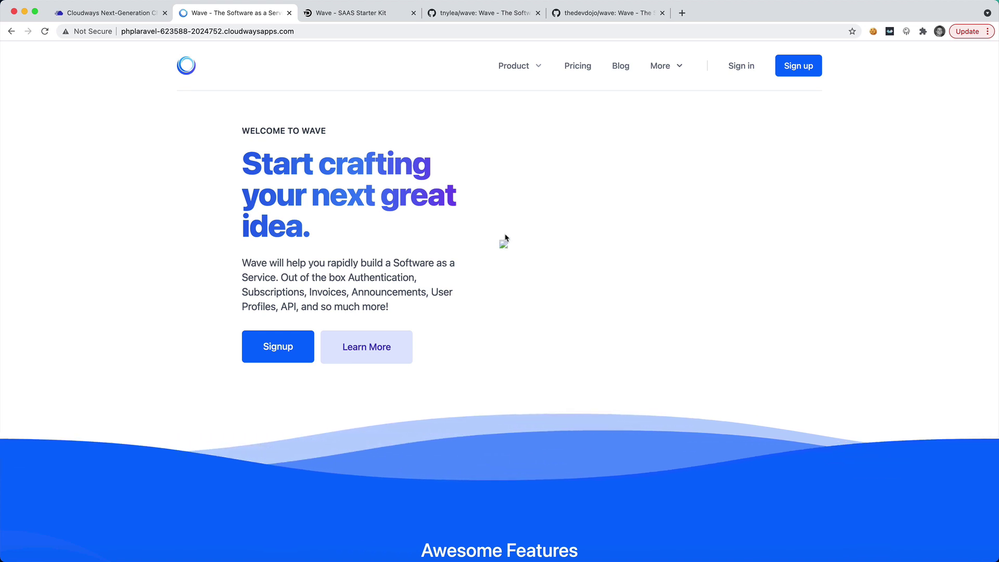
click(295, 33)
key(super+c)
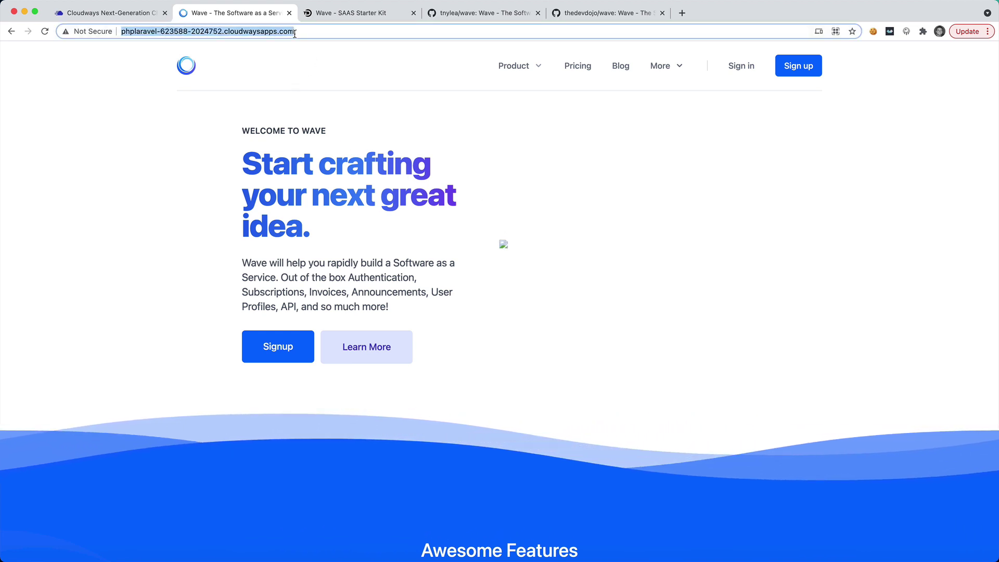
key(super+Tab)
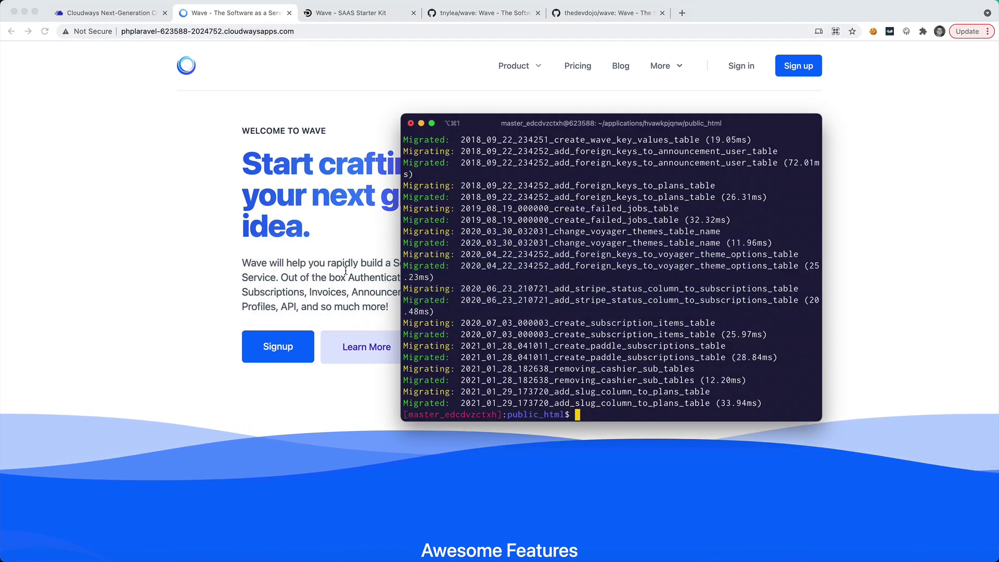
text(vim .env)
key(Return)
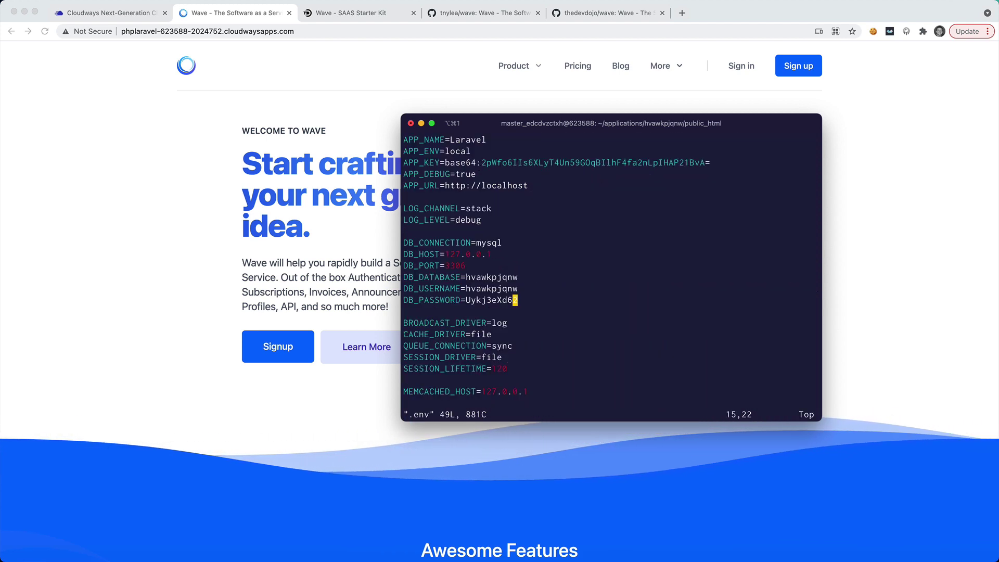
key(Up)
key(Up)
key(Up)
key(Up)
key(Up)
key(Up)
key(Up)
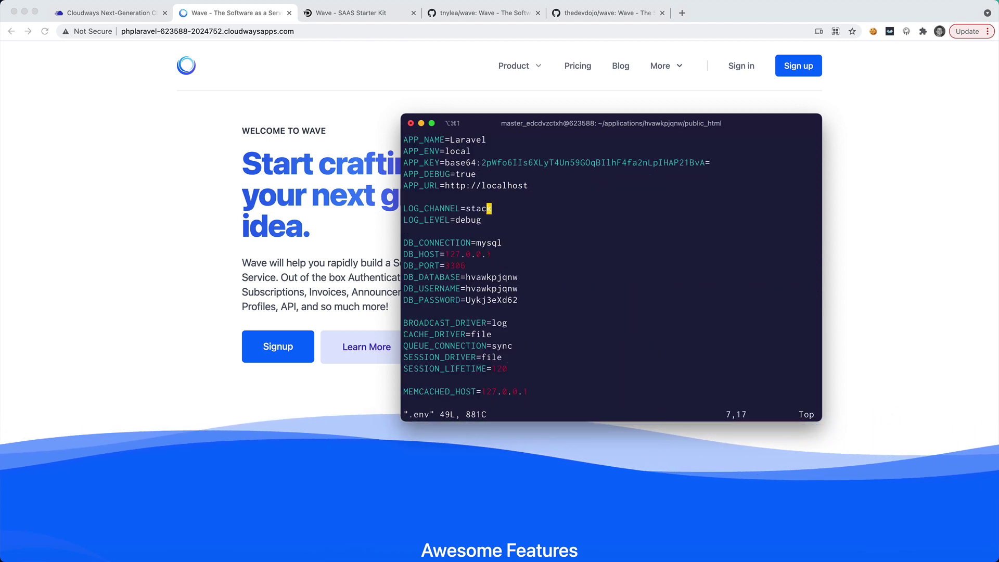
key(Up)
key(Up)
key(Right)
key(Right)
key(Right)
key(Right)
key(Right)
key(Right)
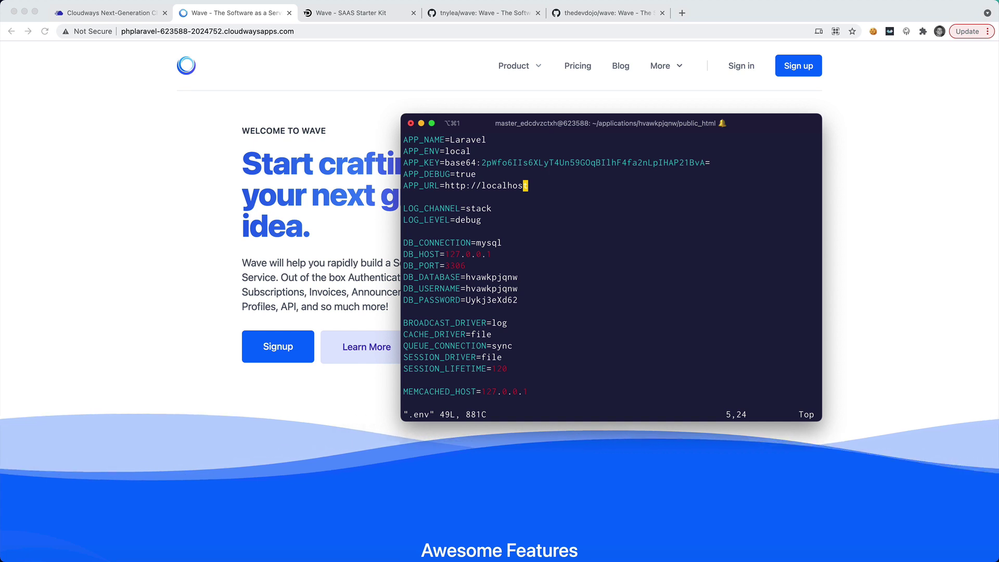
key(a)
key(BackSpace)
key(BackSpace)
key(BackSpace)
key(BackSpace)
key(BackSpace)
key(BackSpace)
key(BackSpace)
key(BackSpace)
key(BackSpace)
key(BackSpace)
key(BackSpace)
key(BackSpace)
key(BackSpace)
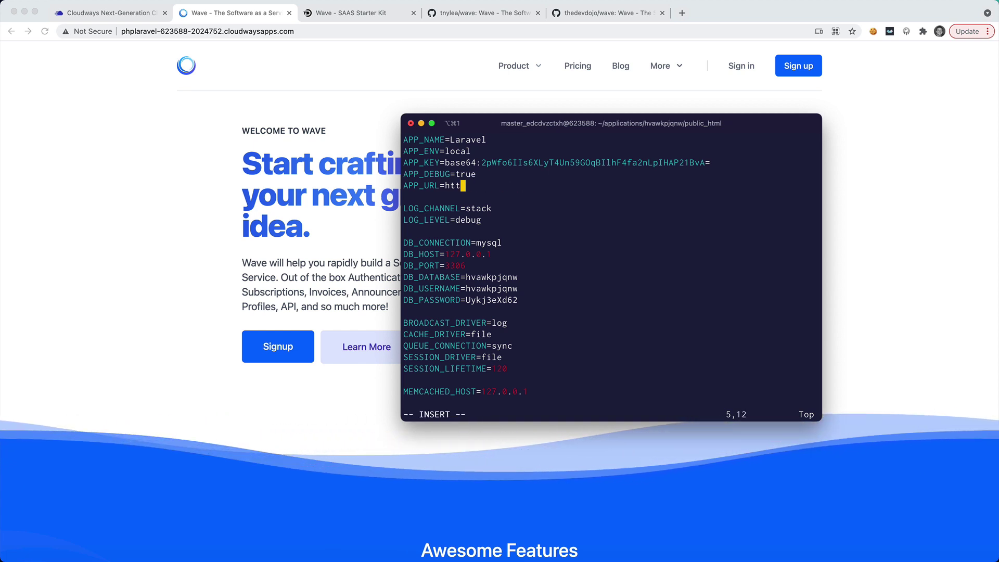
key(BackSpace)
key(BackSpace)
key(BackSpace)
key(super+v)
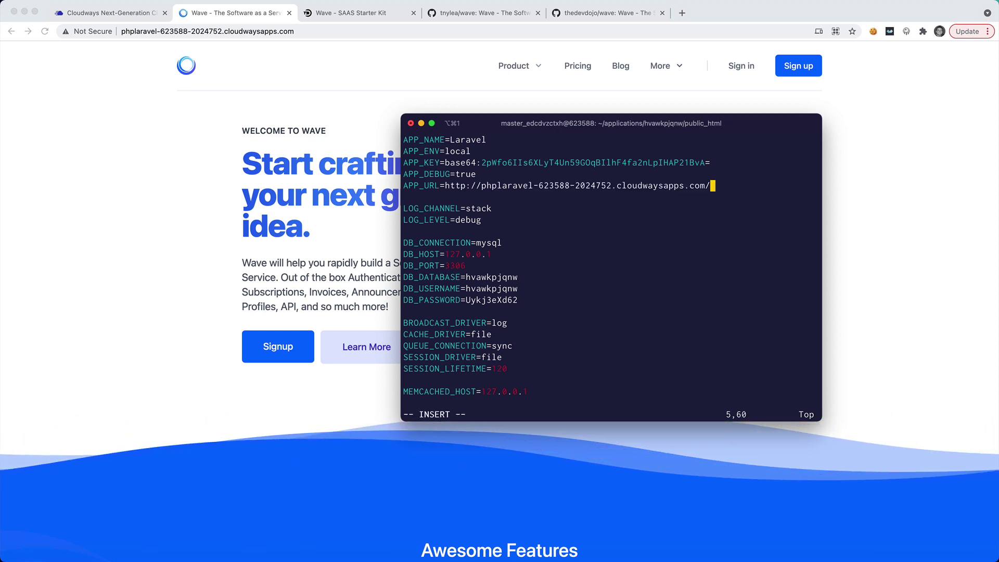
key(BackSpace)
key(Escape)
text(:w)
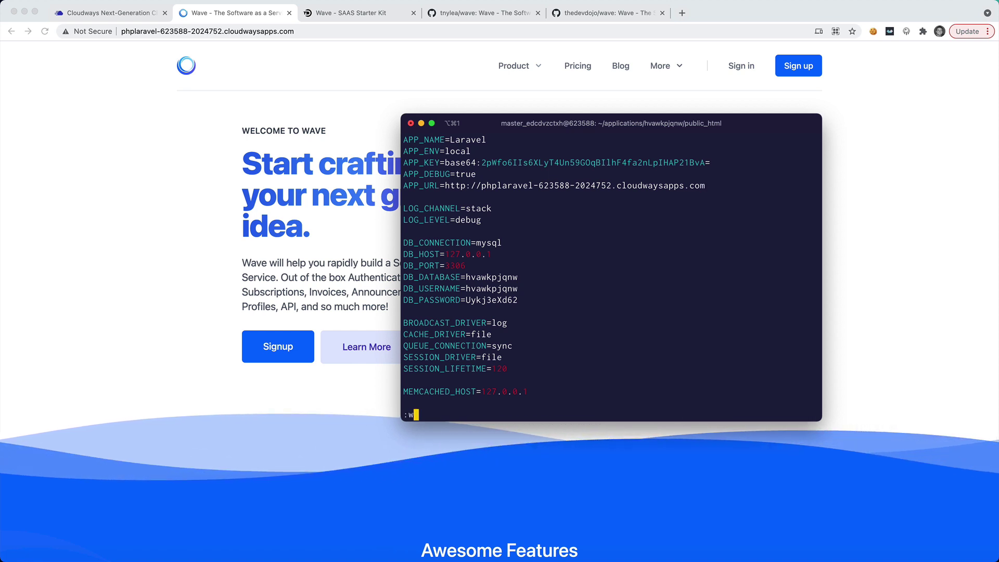
key(Return)
text(:q)
key(Return)
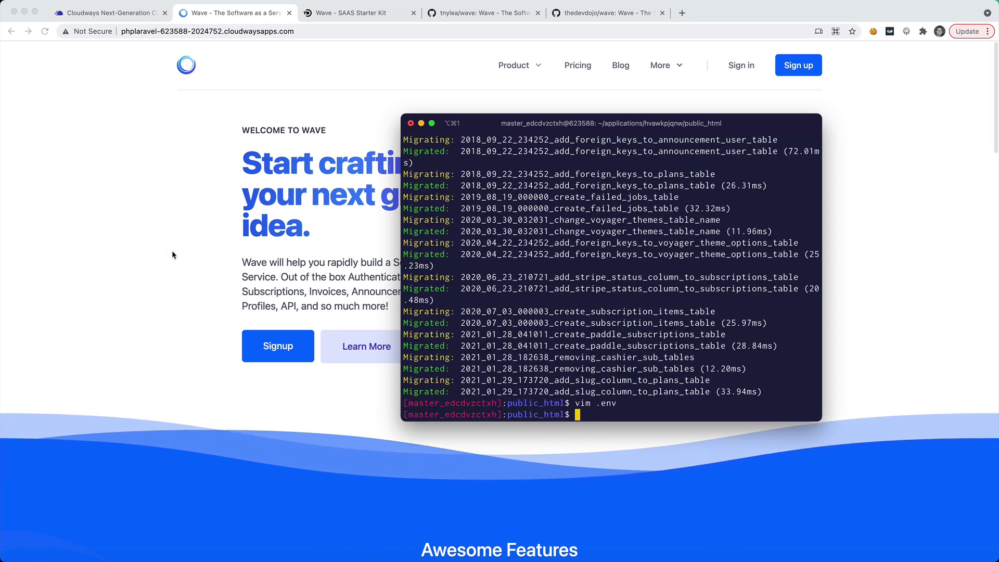
Reload the Wave home page at the Cloudways URL.
click(182, 259)
key(super+r)
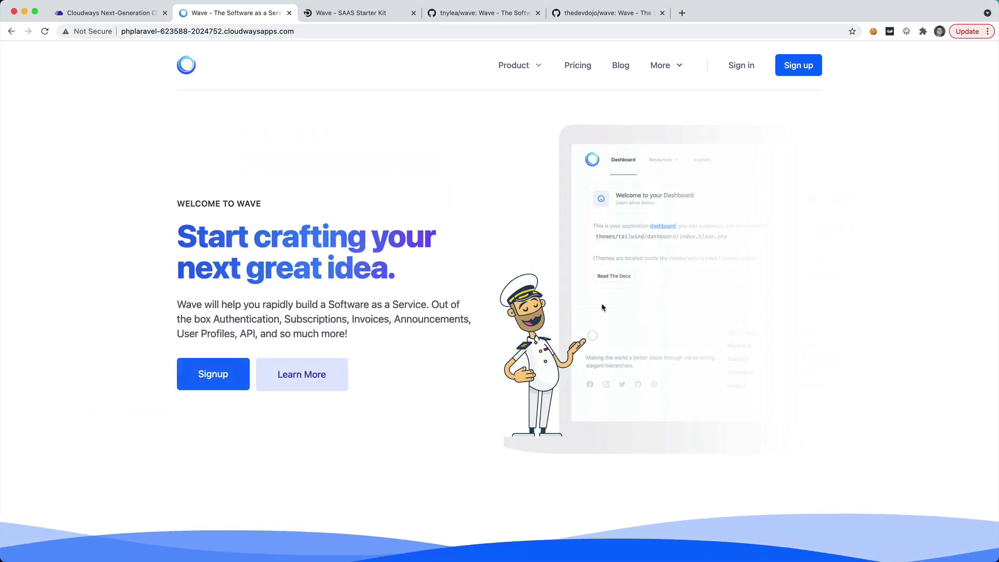
scroll(519, 298, down, 2)
scroll(517, 298, down, 5)
scroll(517, 297, up, 10)
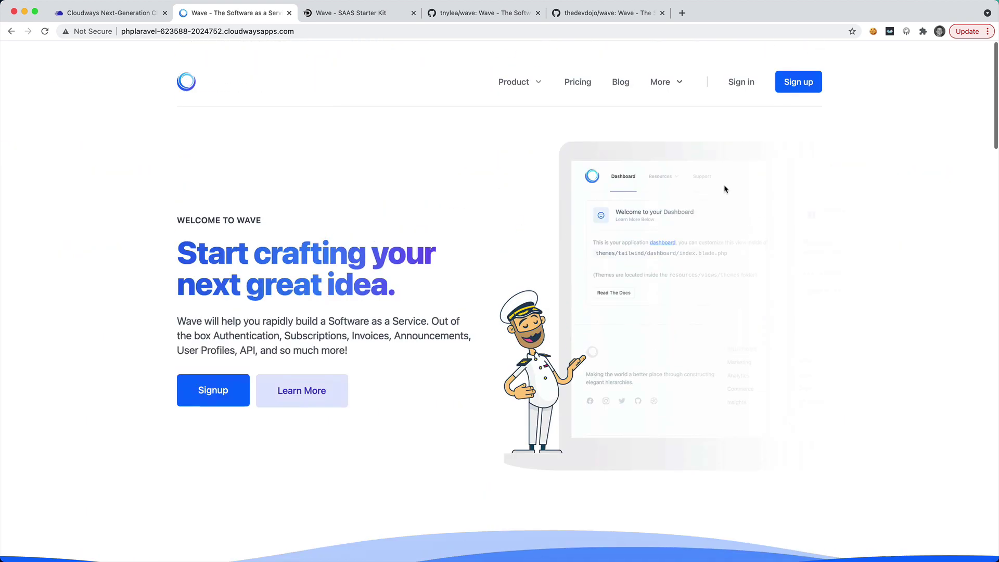
Sign in with the admin account's e-mail and password, dismissing the password warning and success notice.
click(740, 72)
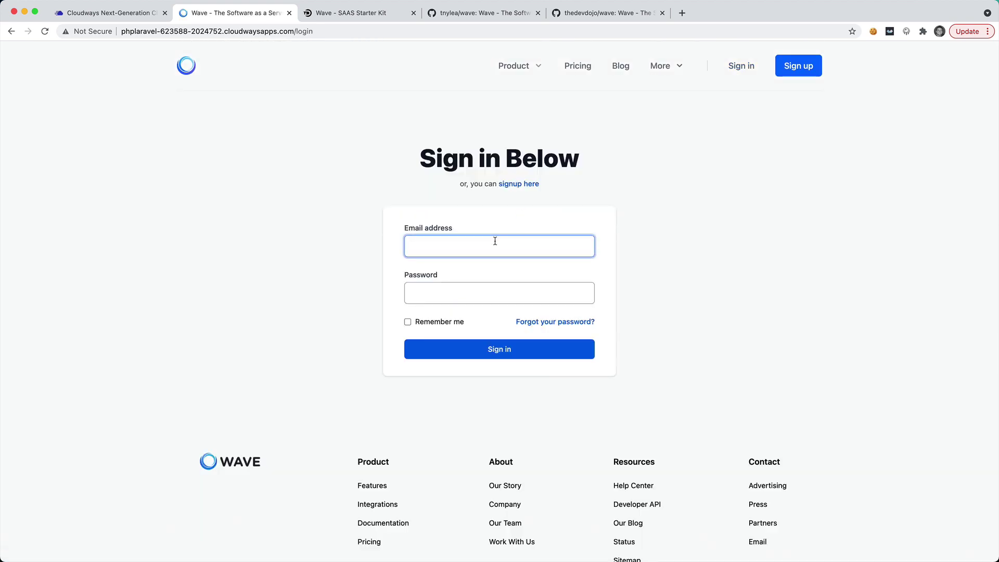
text(admin@admin.com)
click(414, 293)
text(a)
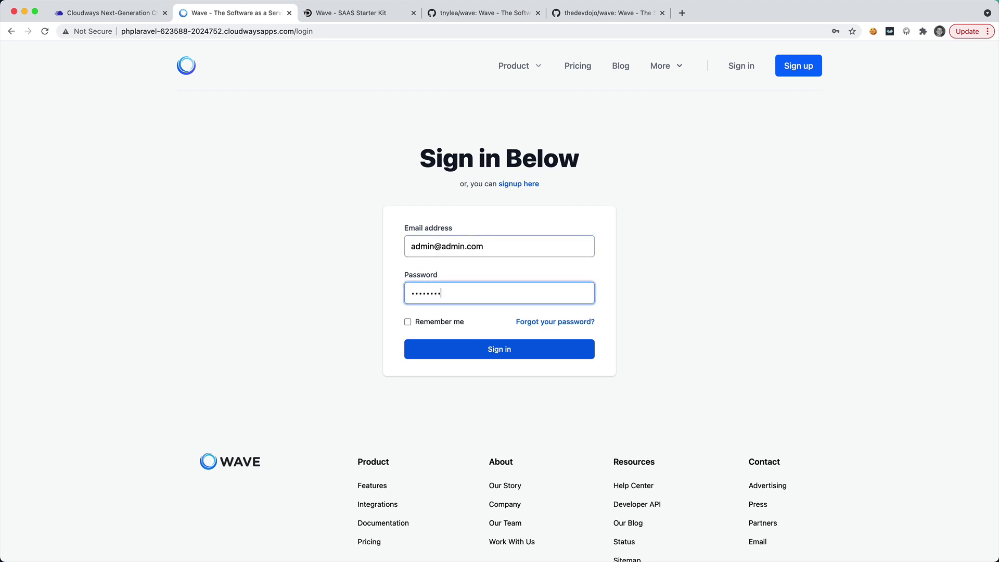
key(Return)
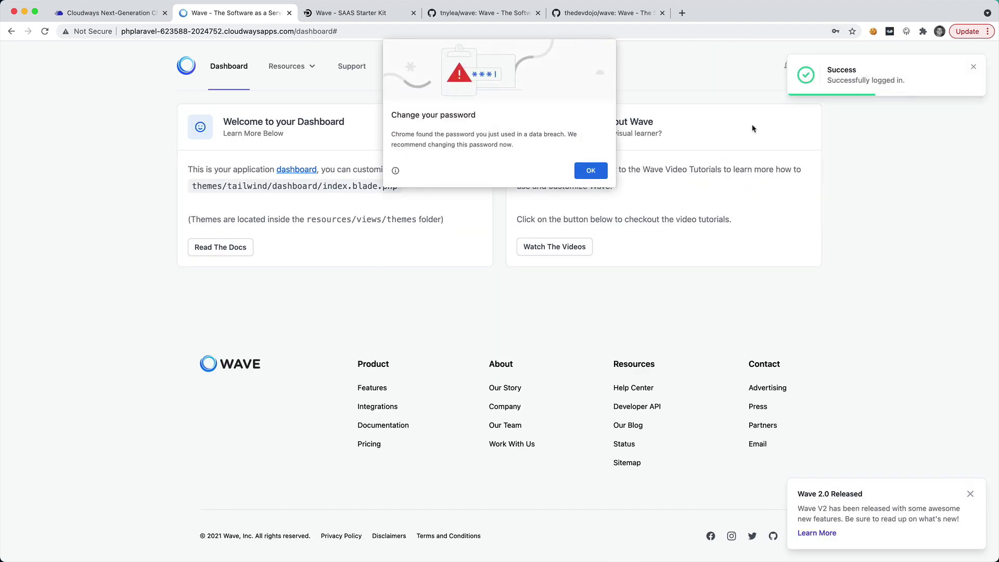
click(591, 174)
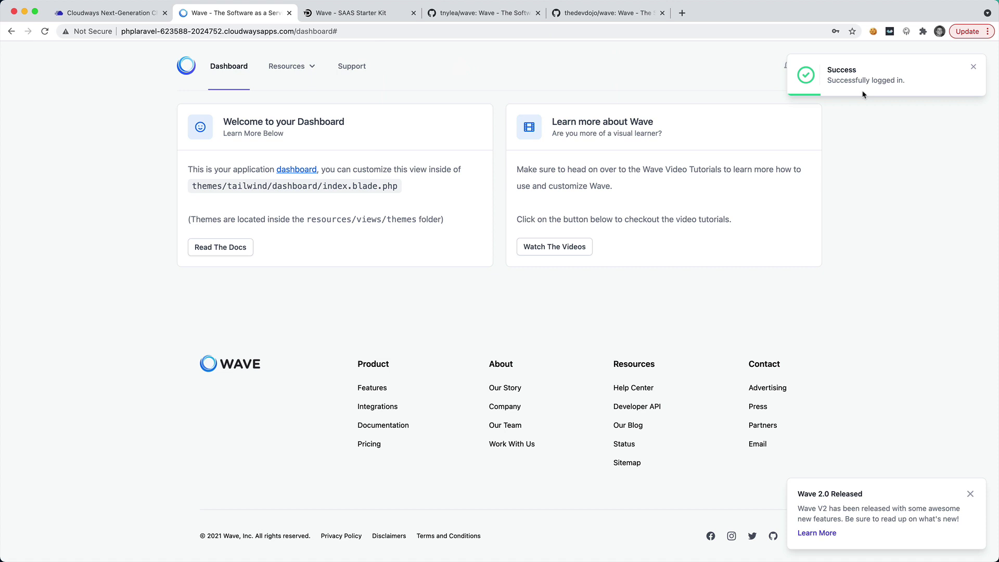
click(973, 69)
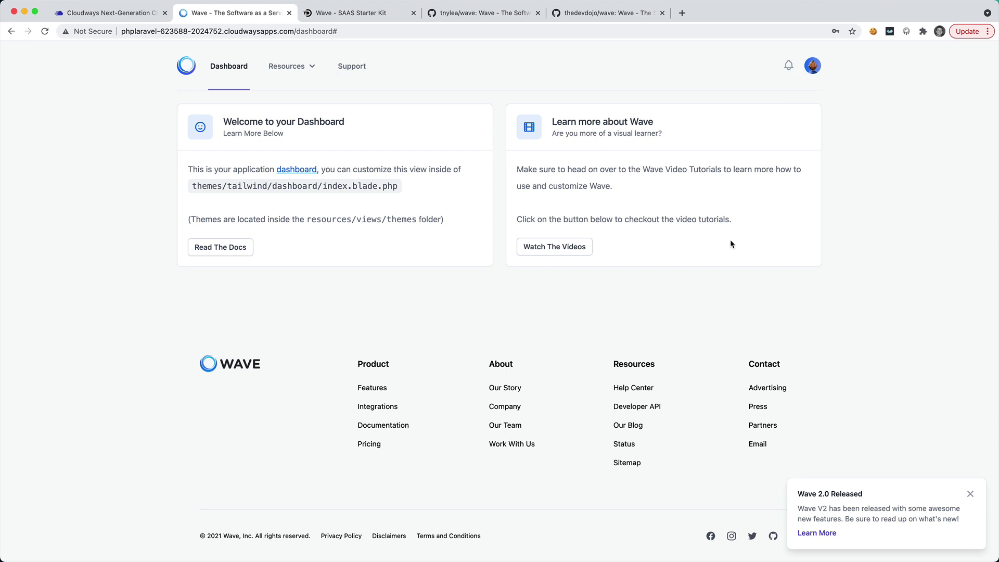
Go to the Wave admin panel from the account menu and log in with the default admin credentials.
click(825, 67)
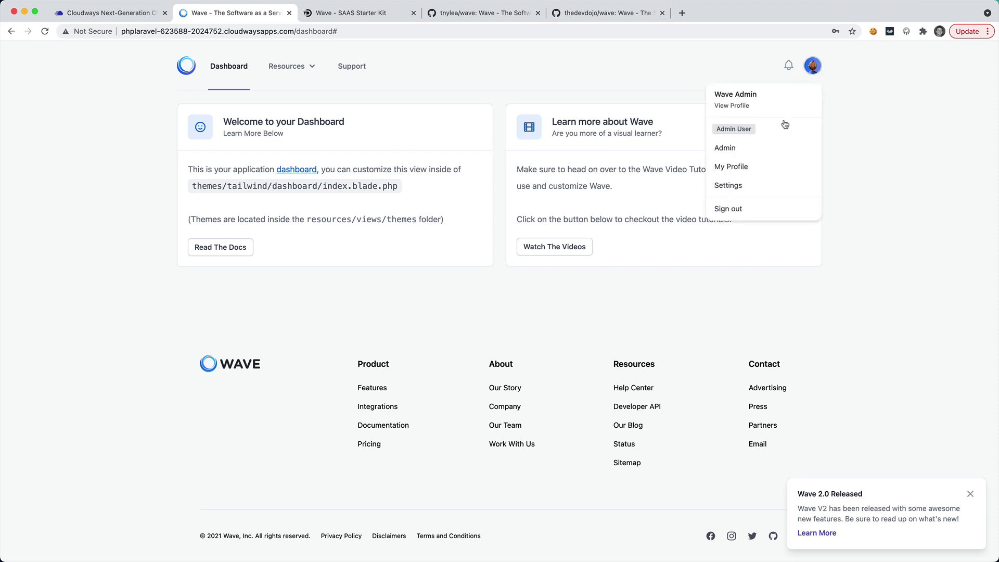
click(734, 147)
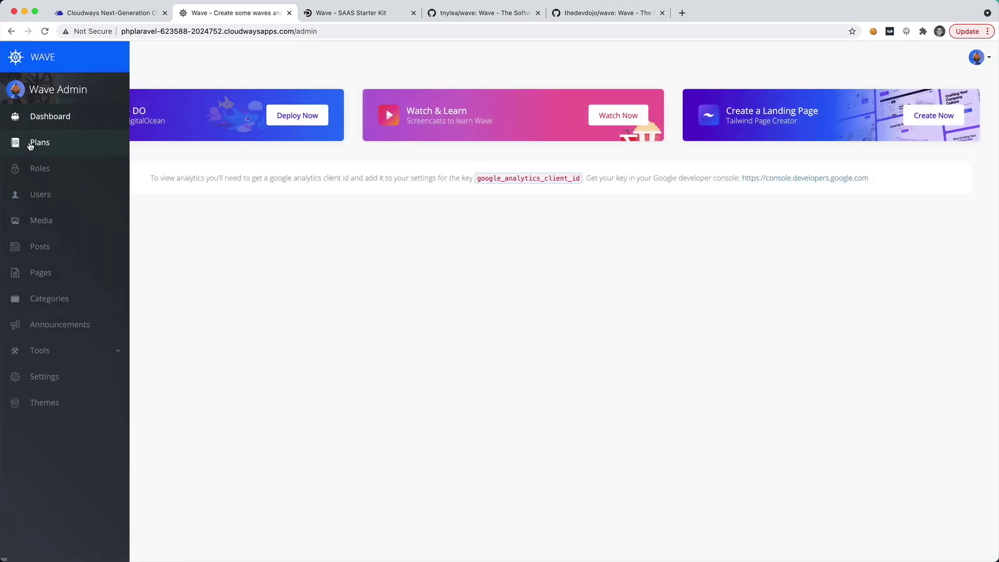
click(41, 151)
click(403, 277)
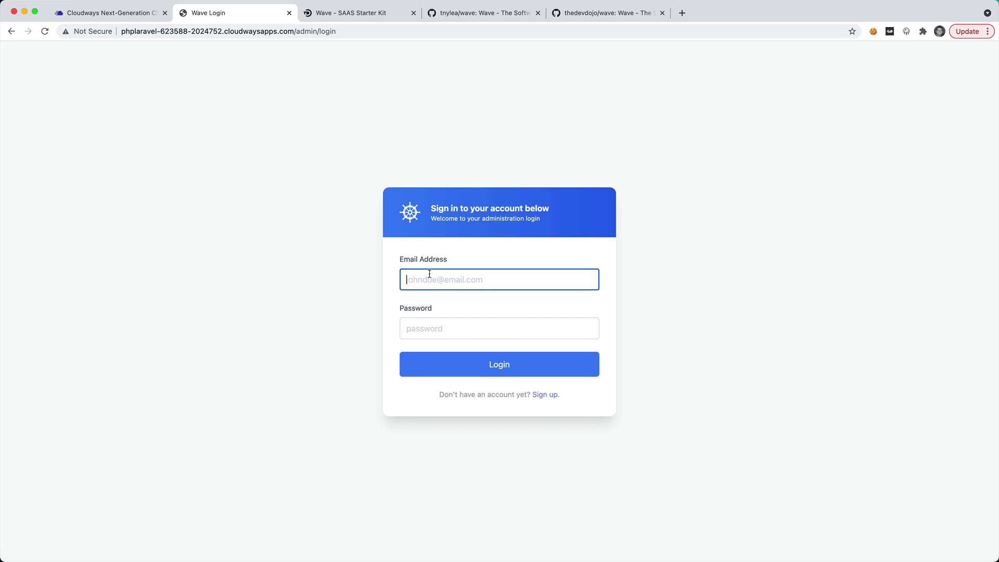
text(admin@admin.com)
key(Tab)
text(password)
key(Return)
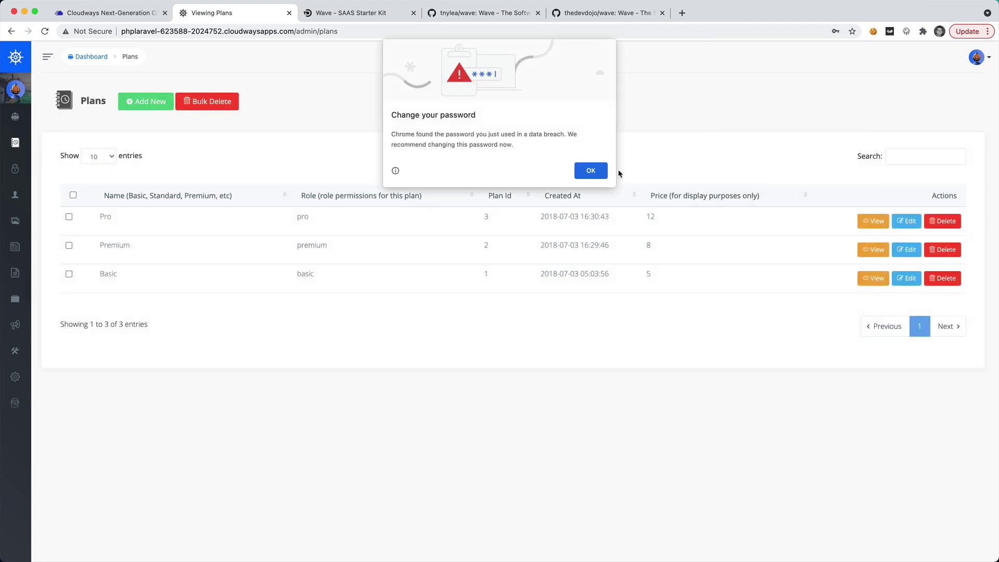
Dismiss the breached-password warning, browse the Roles and Users lists, then return to Cloudways.
click(593, 171)
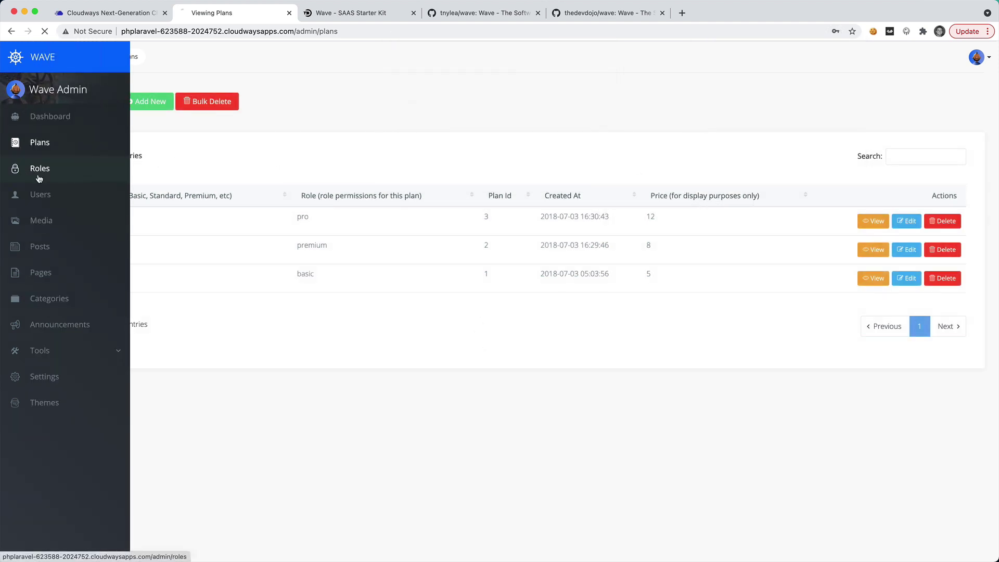
click(22, 171)
click(26, 195)
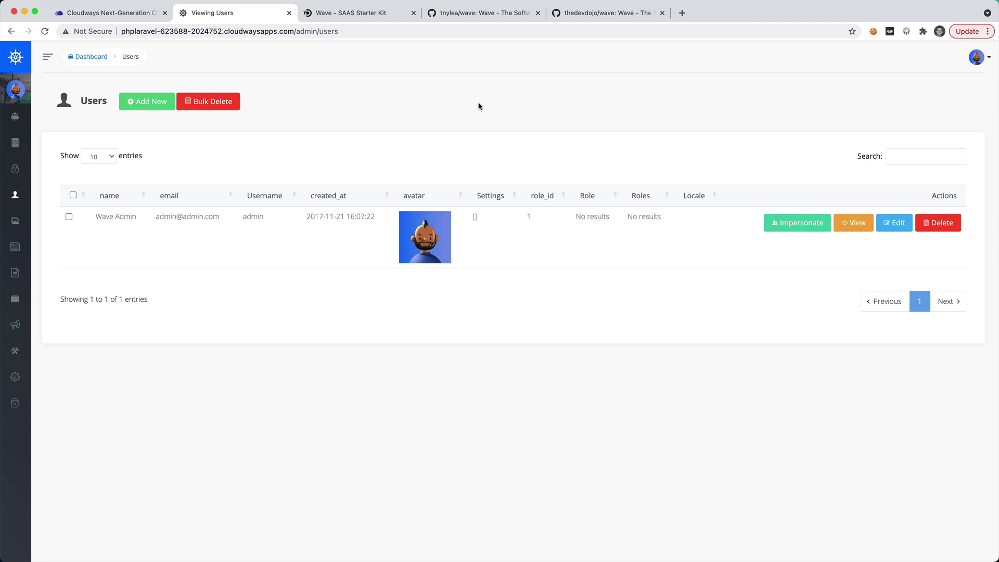
click(148, 14)
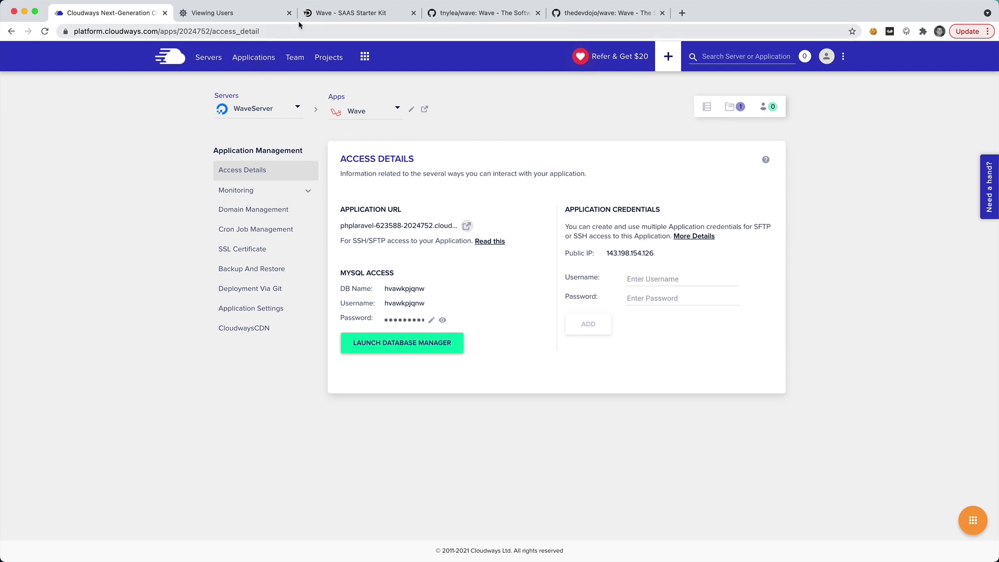
Switch to the Wave - SAAS Starter Kit docs and close them to show the devdojo.com/wave landing page.
click(333, 15)
scroll(252, 194, up, 20)
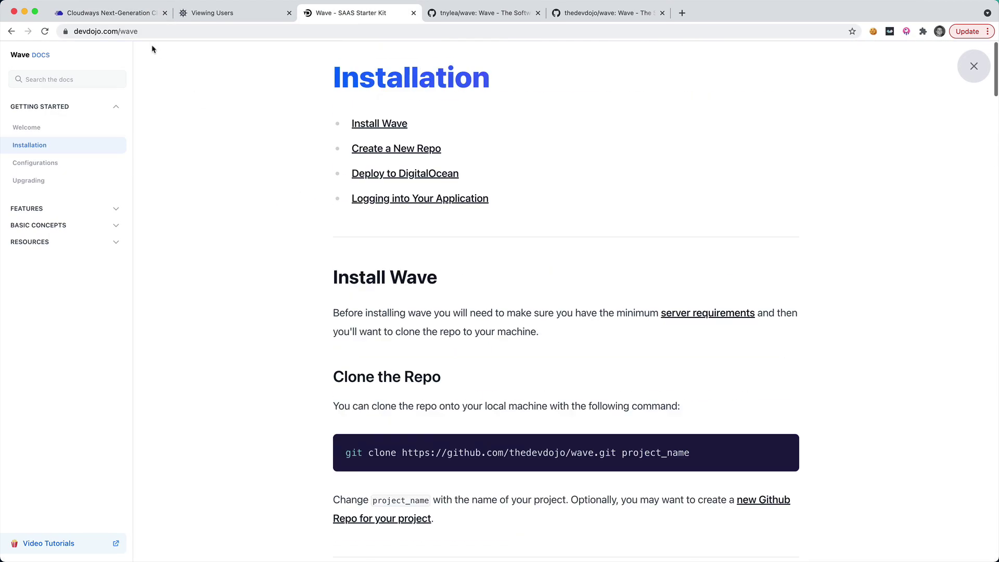
click(973, 66)
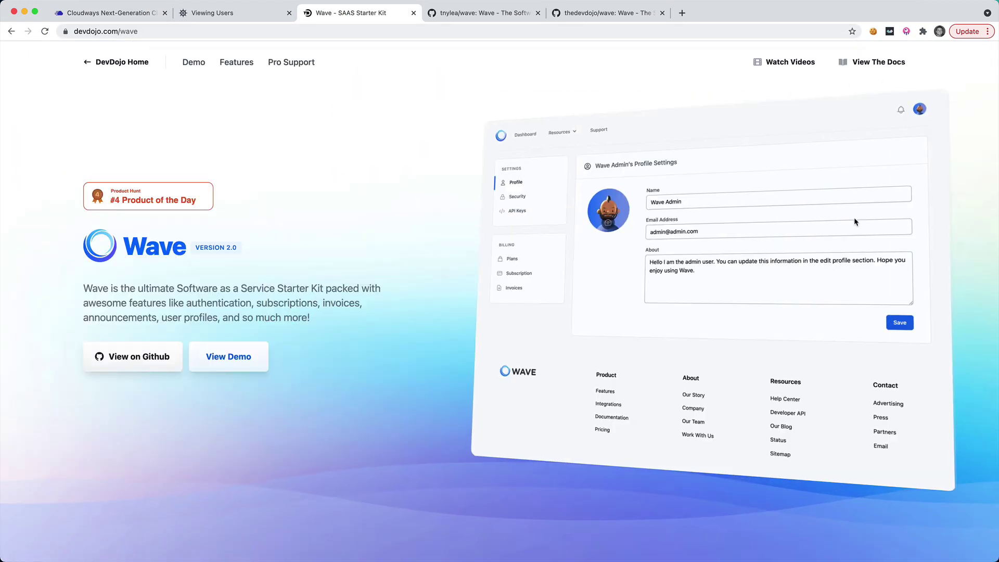